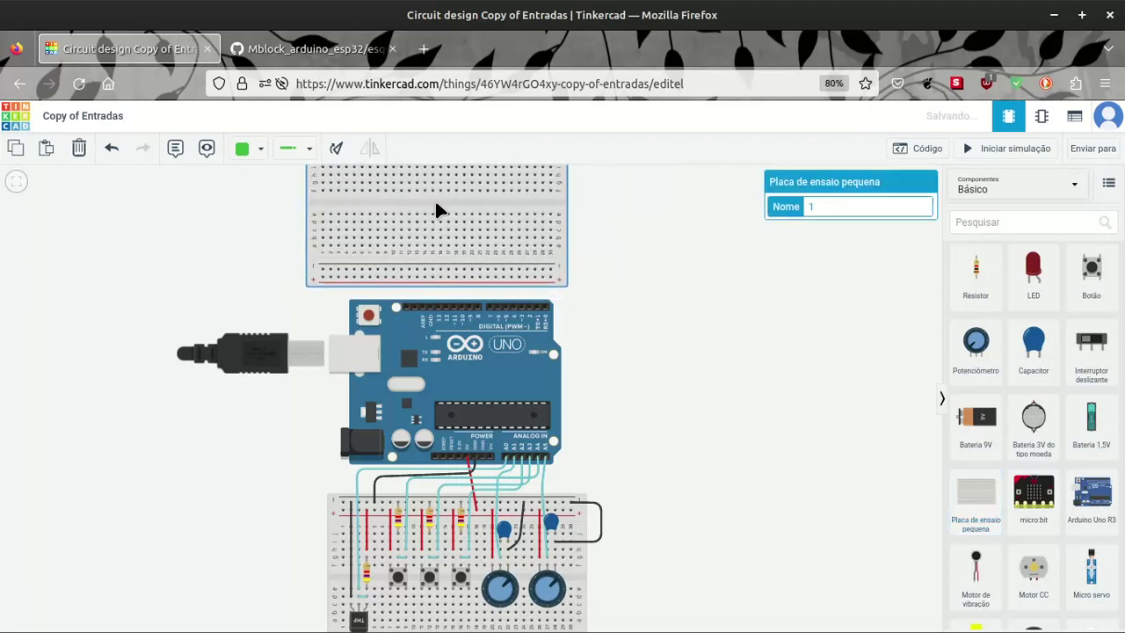
# - Name the small breadboard above the Arduino PCB2
pyautogui.doubleClick(807, 207)
pyautogui.write('P')
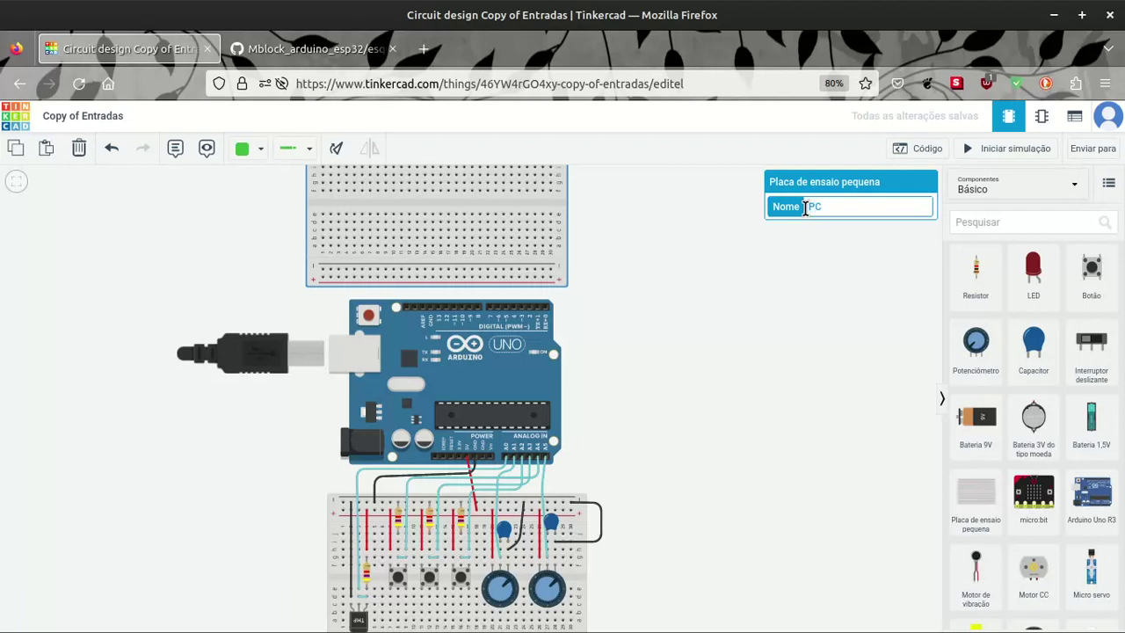
pyautogui.write('CBB')
pyautogui.press('BackSpace')
pyautogui.write('2')
pyautogui.click(652, 245)
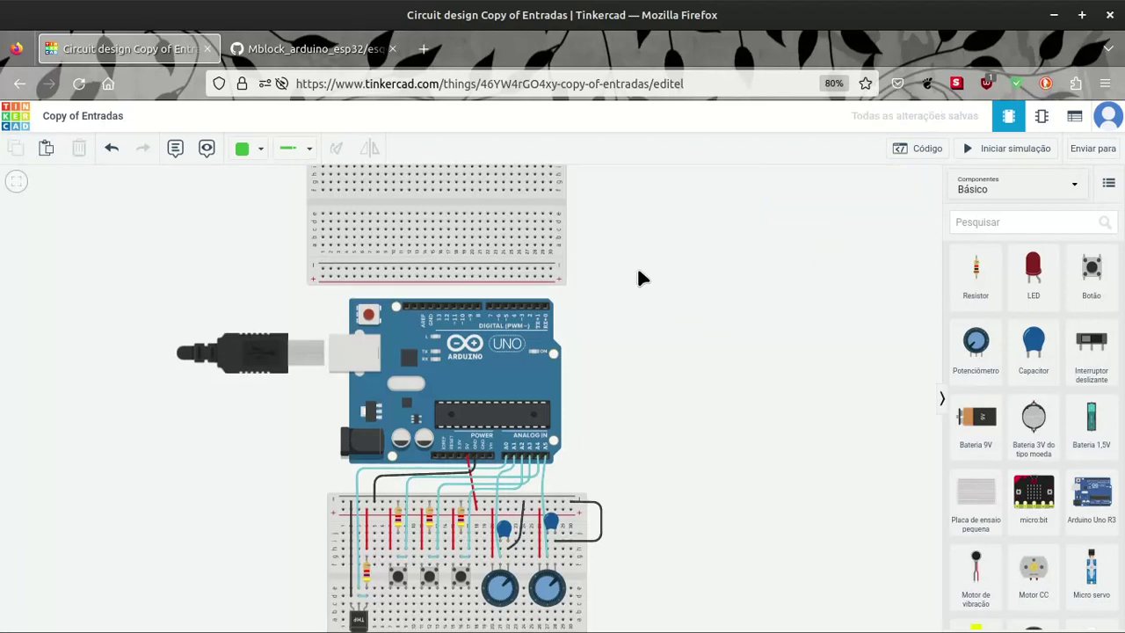
# - Place a LED on the upper breadboard with its legs in row h, columns 10 and 11
pyautogui.moveTo(638, 308); pyautogui.dragTo(721, 376)
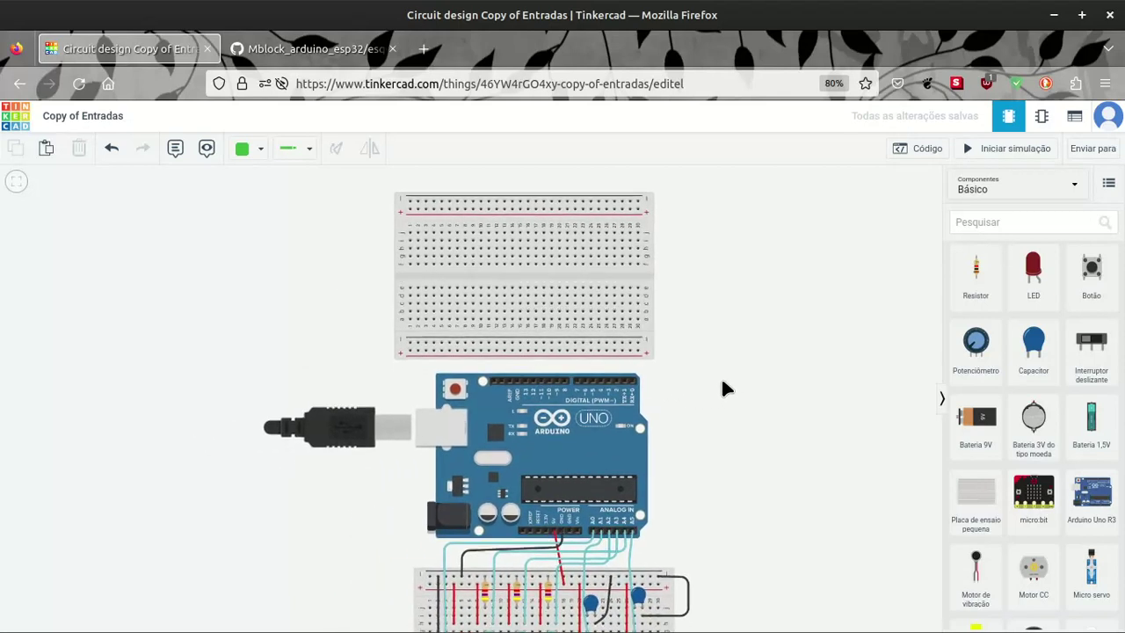
pyautogui.scroll(3, 670, 300)
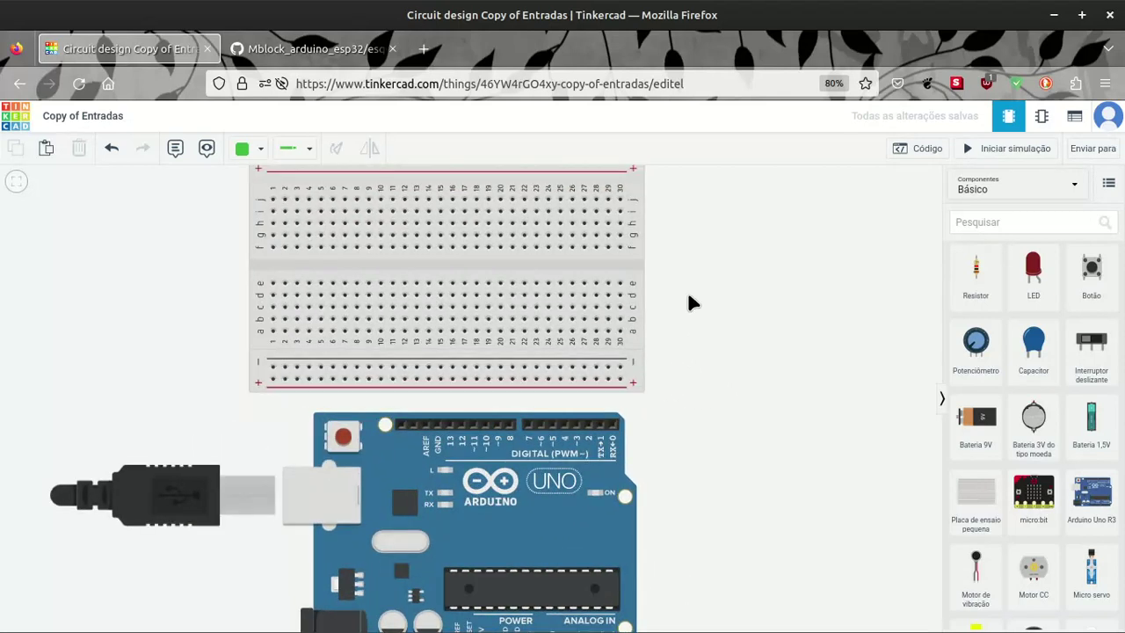
pyautogui.moveTo(695, 281); pyautogui.dragTo(799, 347)
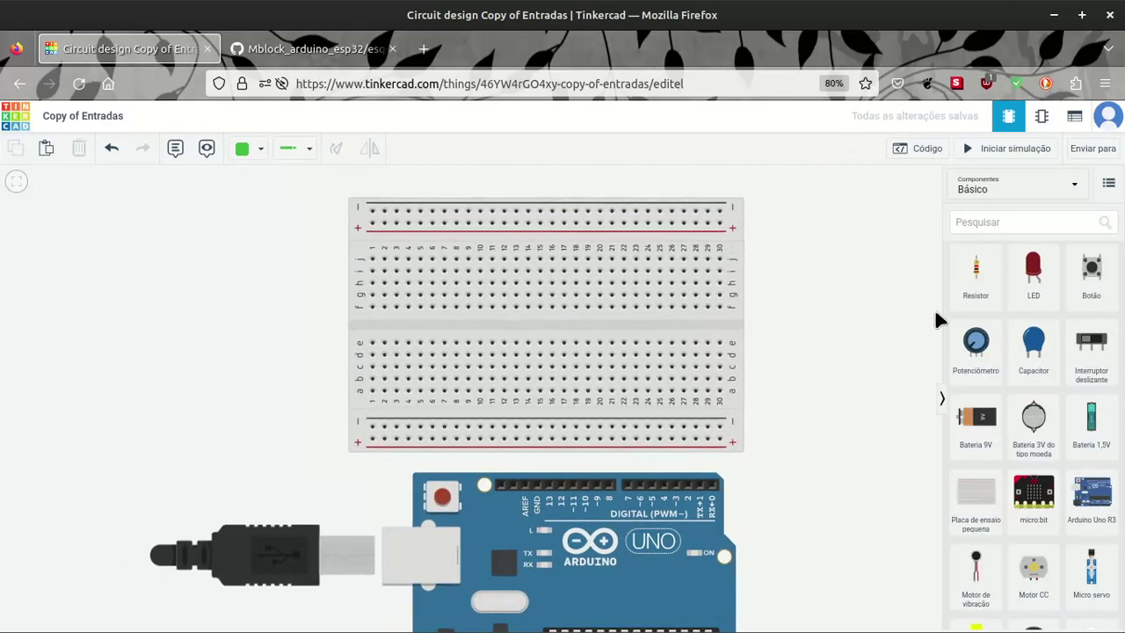
pyautogui.moveTo(1037, 276); pyautogui.dragTo(492, 284)
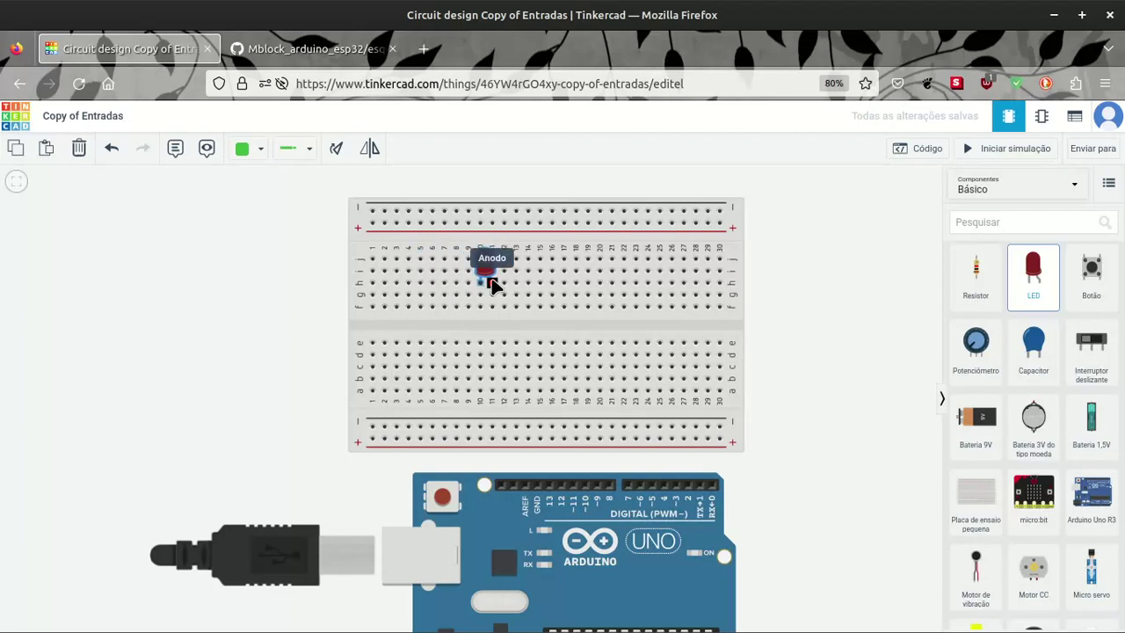
# - Name the LED at columns 10 and 11 Led1
pyautogui.click(823, 204)
pyautogui.moveTo(830, 205); pyautogui.dragTo(760, 228)
pyautogui.write('L')
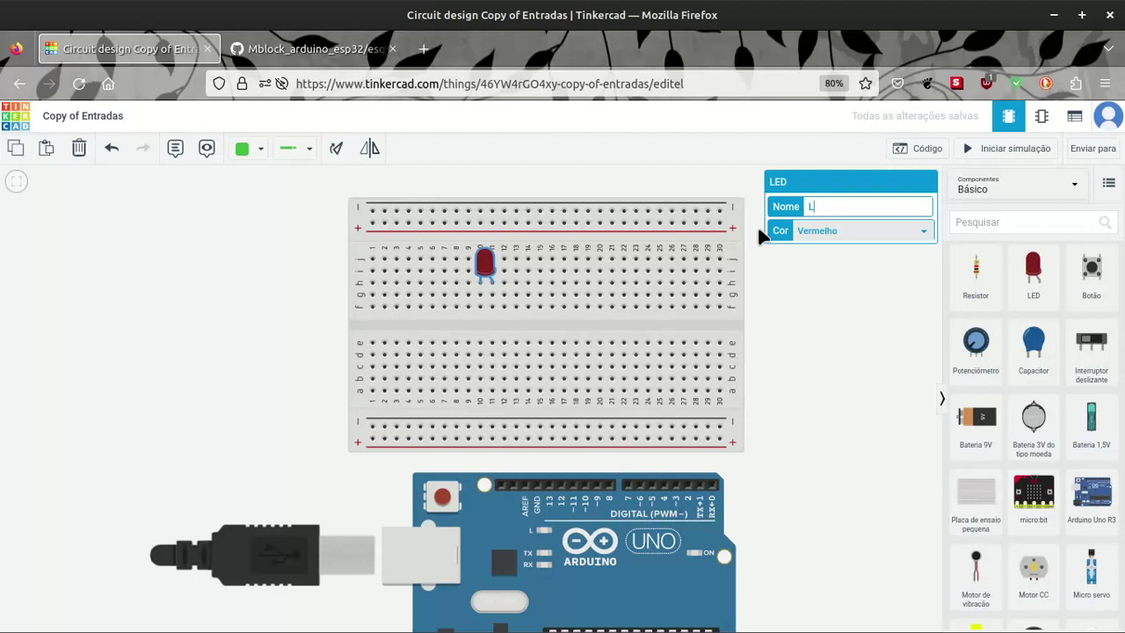
pyautogui.write('ed1')
pyautogui.click(795, 274)
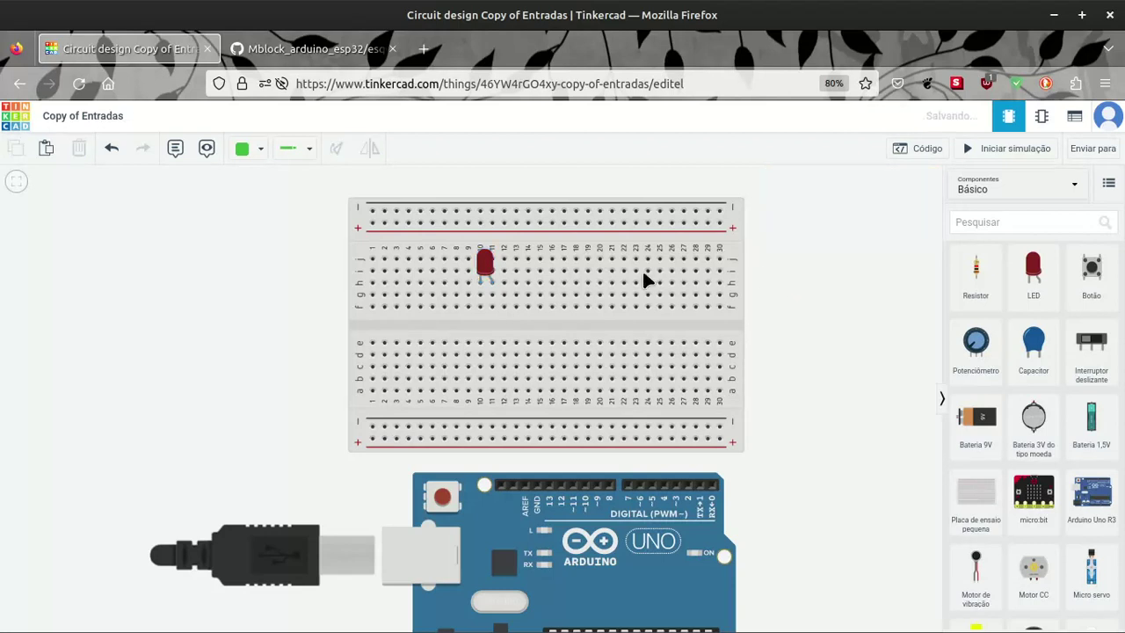
# - Duplicate Led1 into row h, columns 17 and 18, and name the copy led2 with the colour Vermelho
pyautogui.click(484, 268)
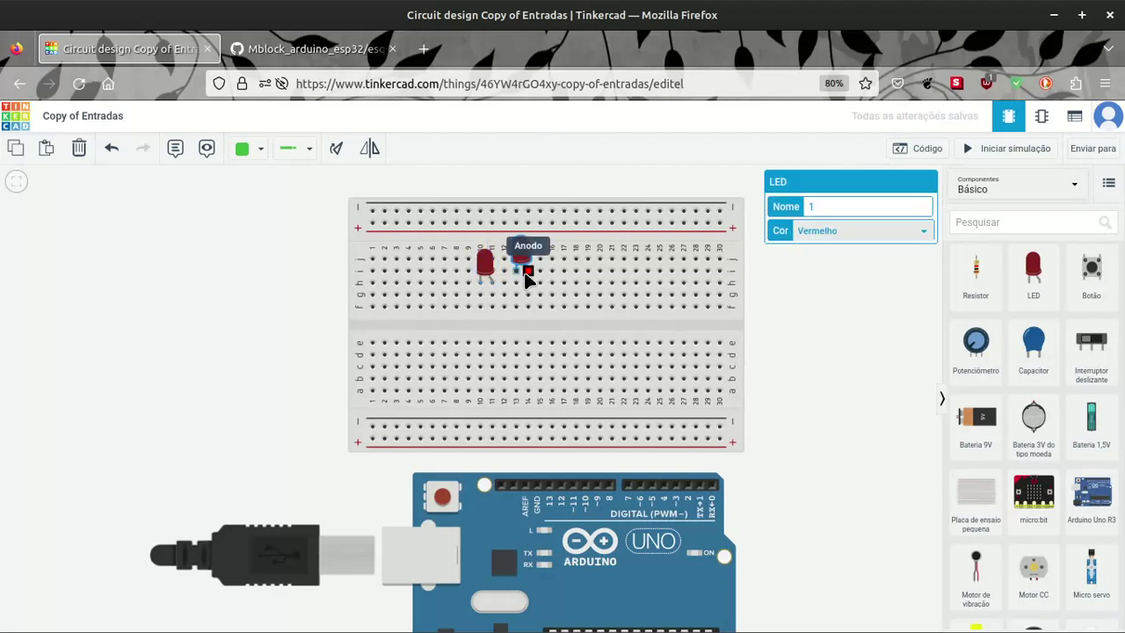
pyautogui.moveTo(541, 280); pyautogui.dragTo(568, 286)
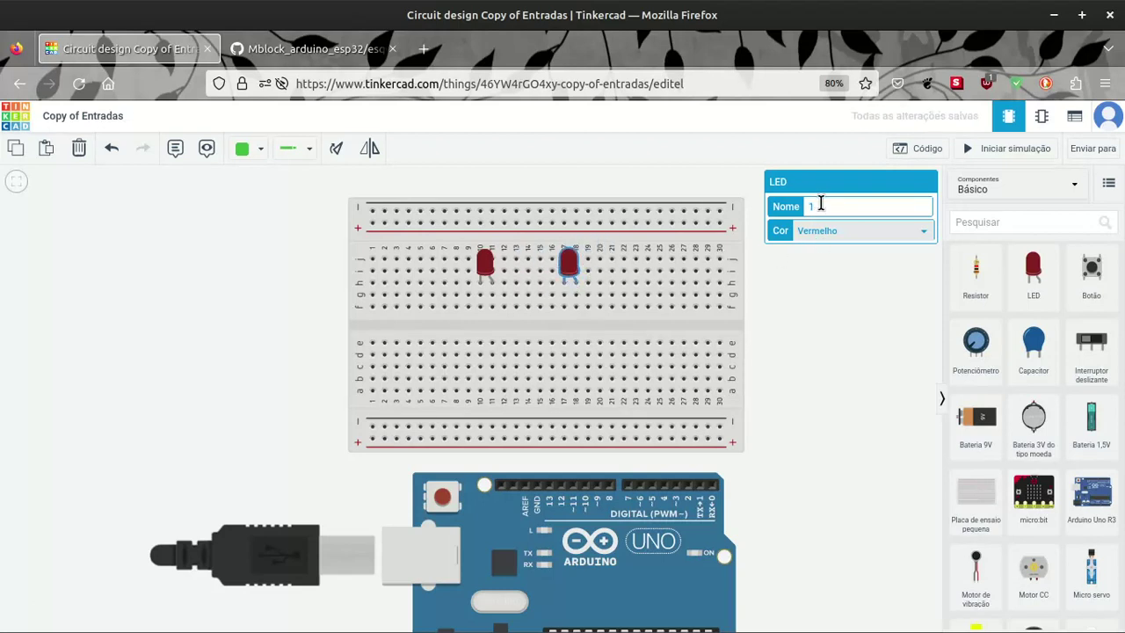
pyautogui.moveTo(818, 204); pyautogui.dragTo(800, 204)
pyautogui.write('led2')
pyautogui.click(836, 232)
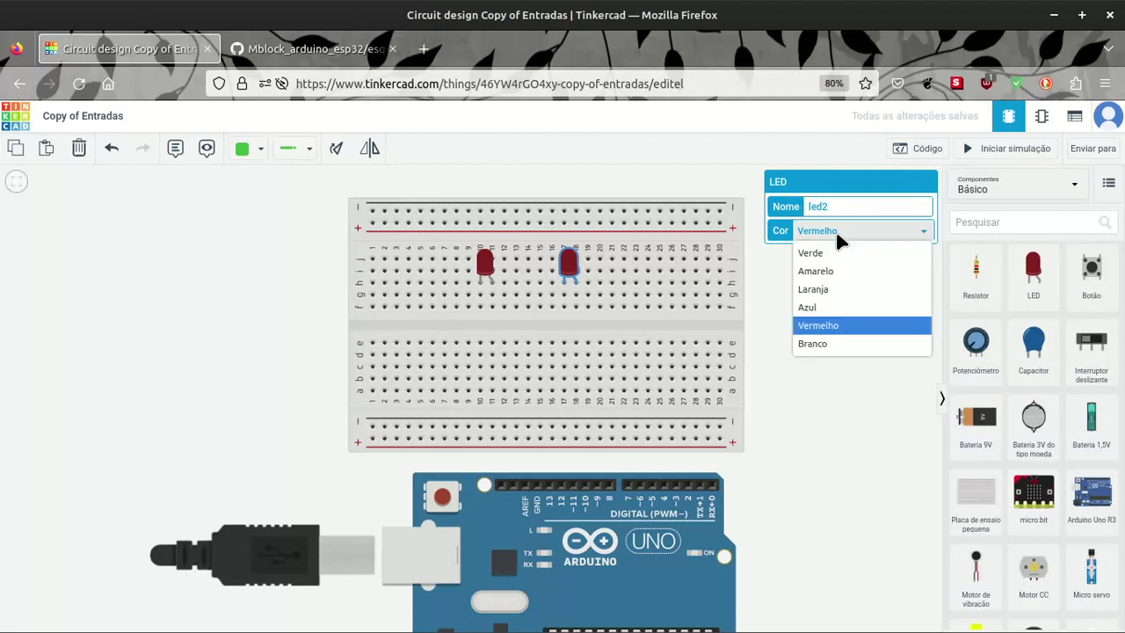
pyautogui.click(835, 326)
pyautogui.click(837, 303)
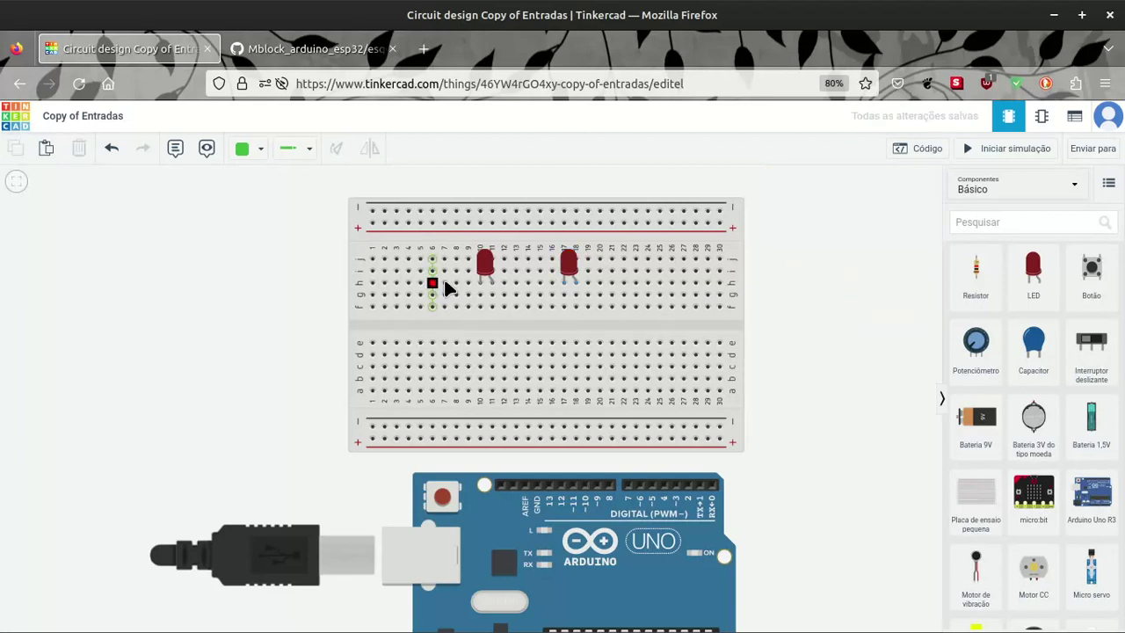
# - Set the colour of Led1 to Amarelo
pyautogui.click(487, 268)
pyautogui.click(854, 230)
pyautogui.click(841, 273)
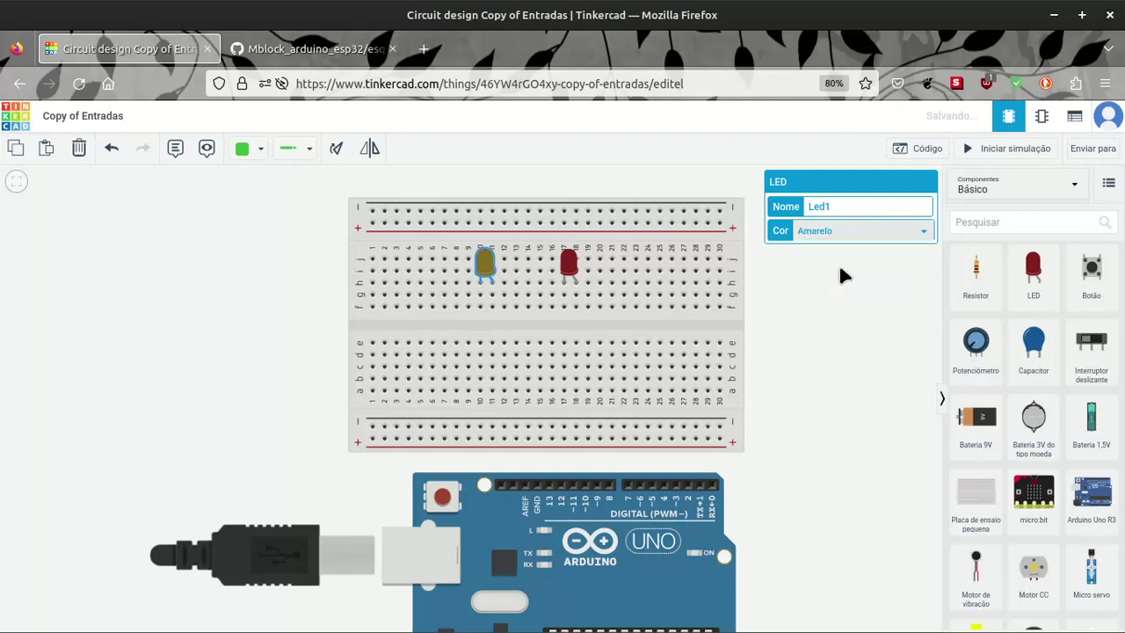
# - Duplicate the red LED led2 and place the copy in row h, columns 21 and 22
pyautogui.click(570, 266)
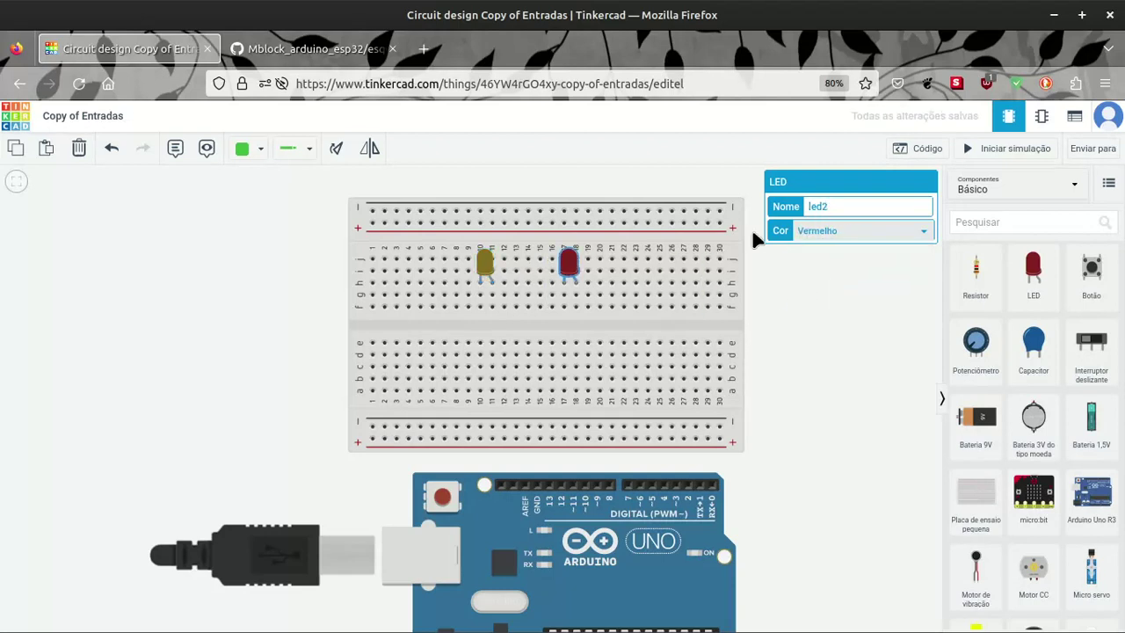
pyautogui.click(842, 301)
pyautogui.click(570, 266)
pyautogui.hotkey('ctrl', 'c')
pyautogui.hotkey('ctrl', 'v')
pyautogui.moveTo(593, 268); pyautogui.dragTo(606, 288)
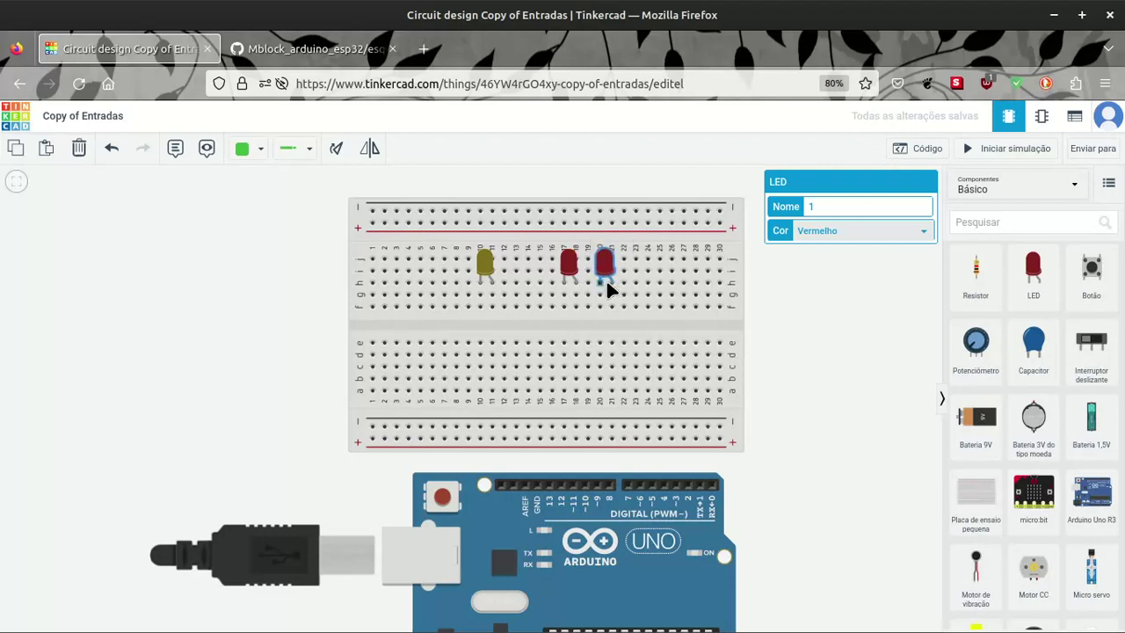
pyautogui.moveTo(609, 290); pyautogui.dragTo(615, 260)
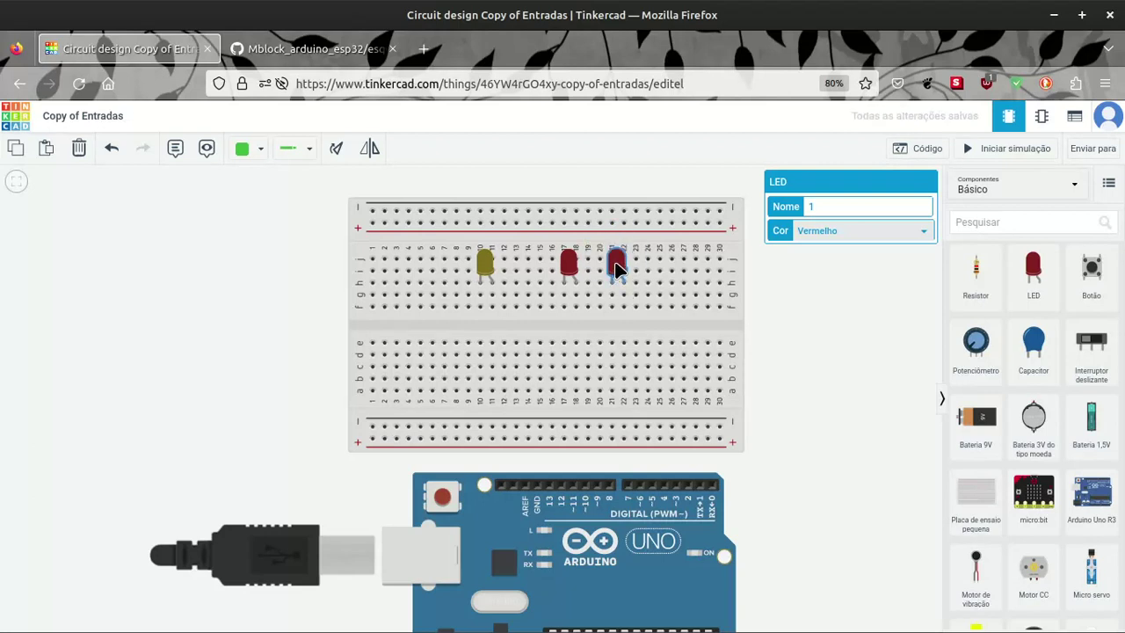
# - Name the LED at columns 21 and 22 Led3 and set its colour to Amarelo
pyautogui.moveTo(834, 204); pyautogui.dragTo(801, 204)
pyautogui.hotkey('ctrl', 'l')
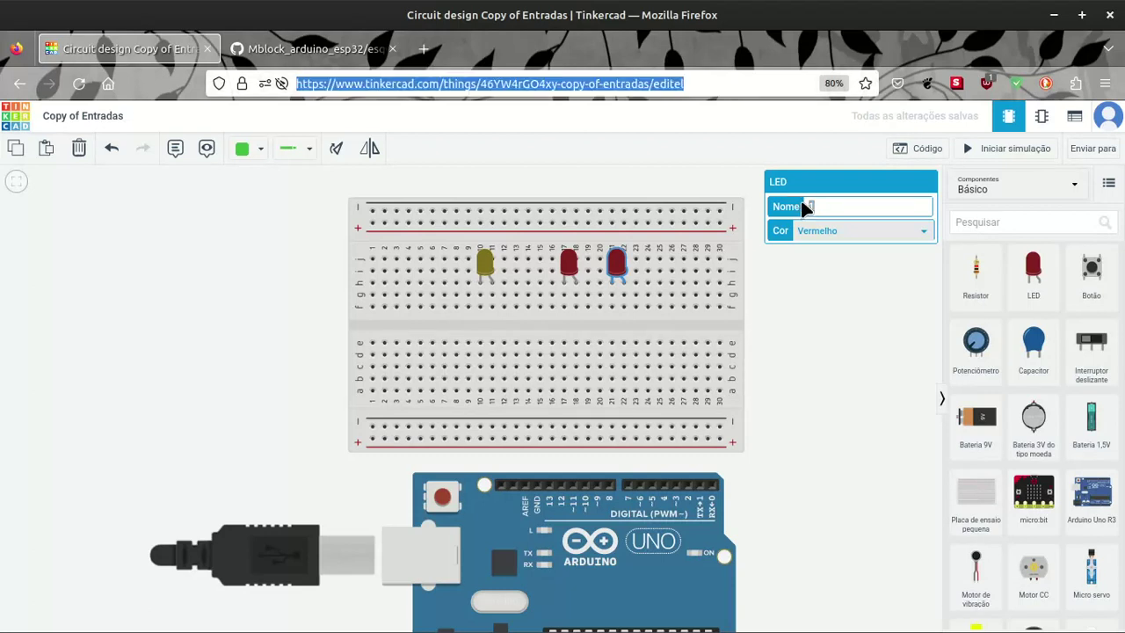
pyautogui.click(92, 230)
pyautogui.click(614, 259)
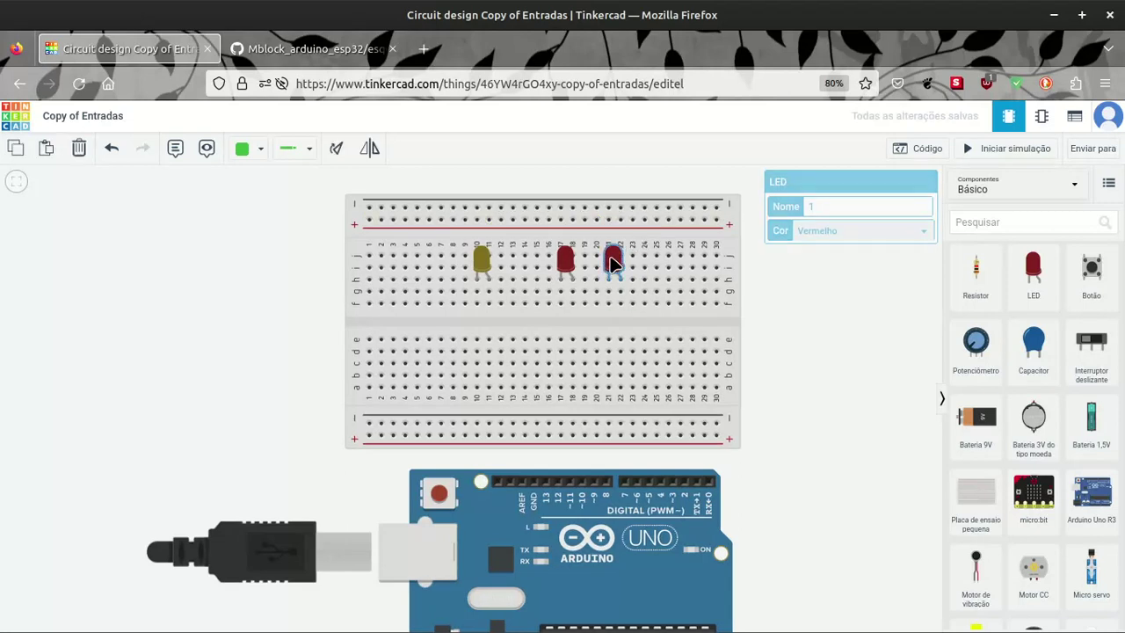
pyautogui.doubleClick(816, 206)
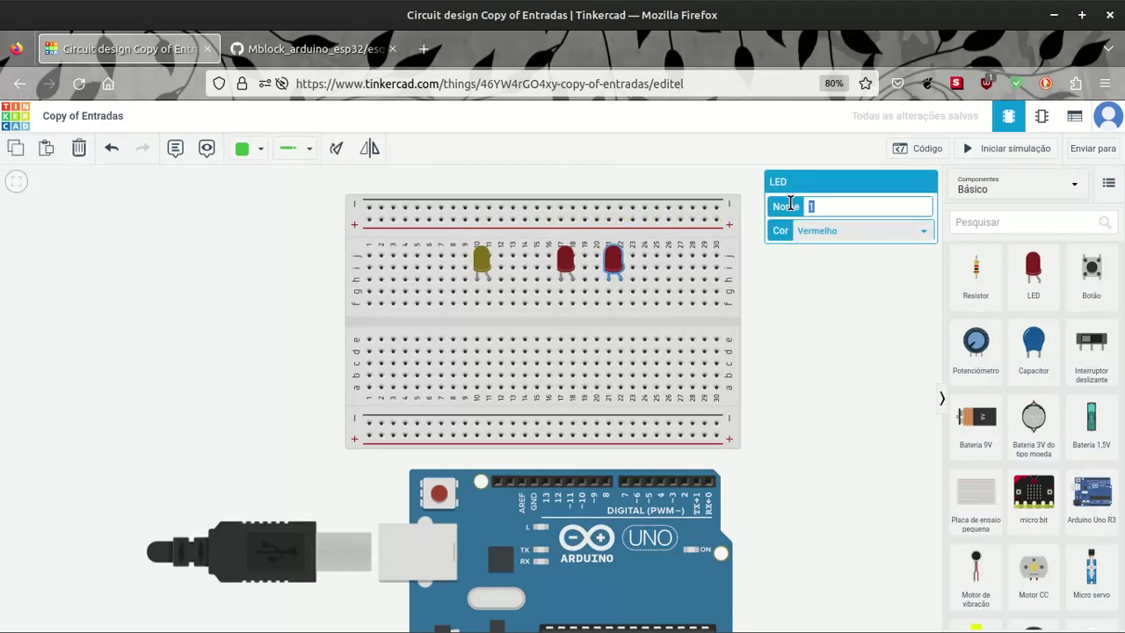
pyautogui.write('Led3')
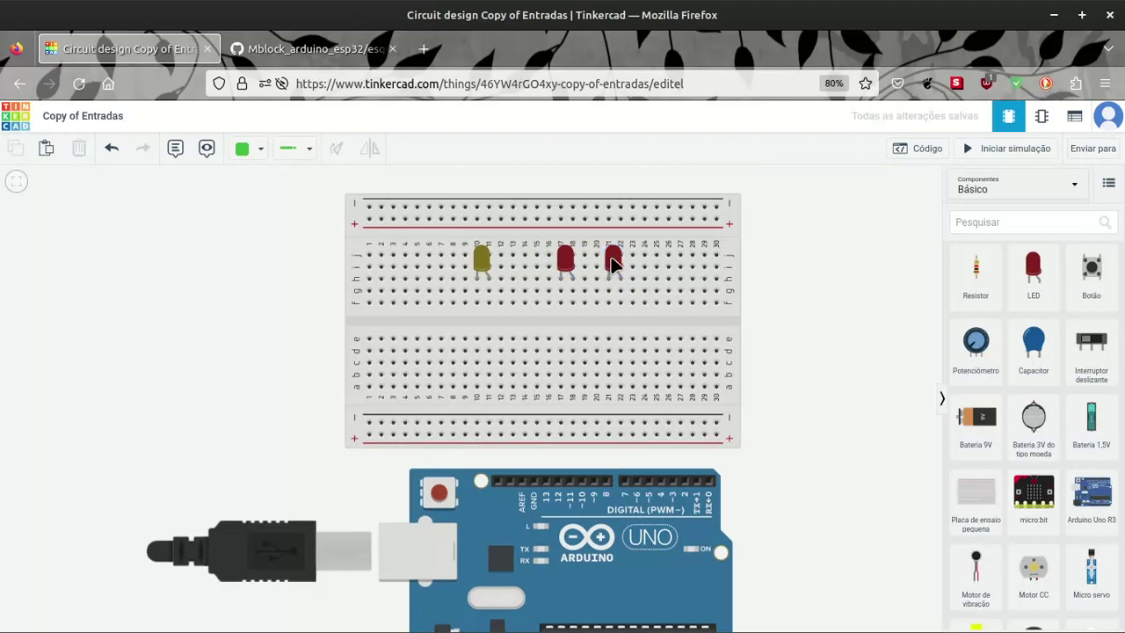
pyautogui.click(826, 231)
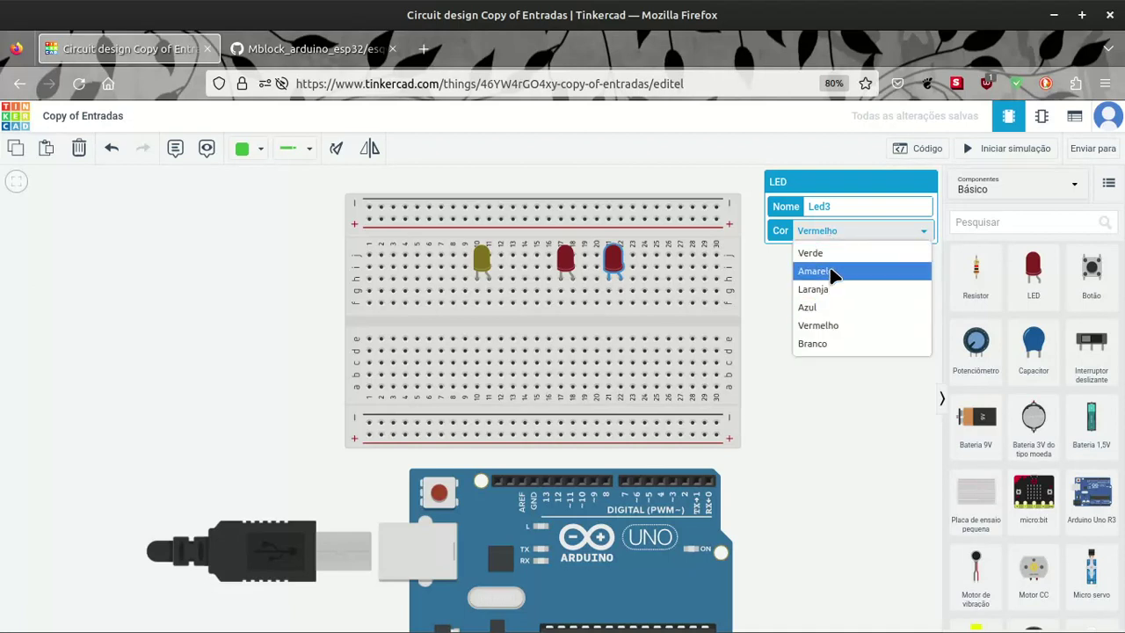
pyautogui.click(830, 272)
pyautogui.click(809, 286)
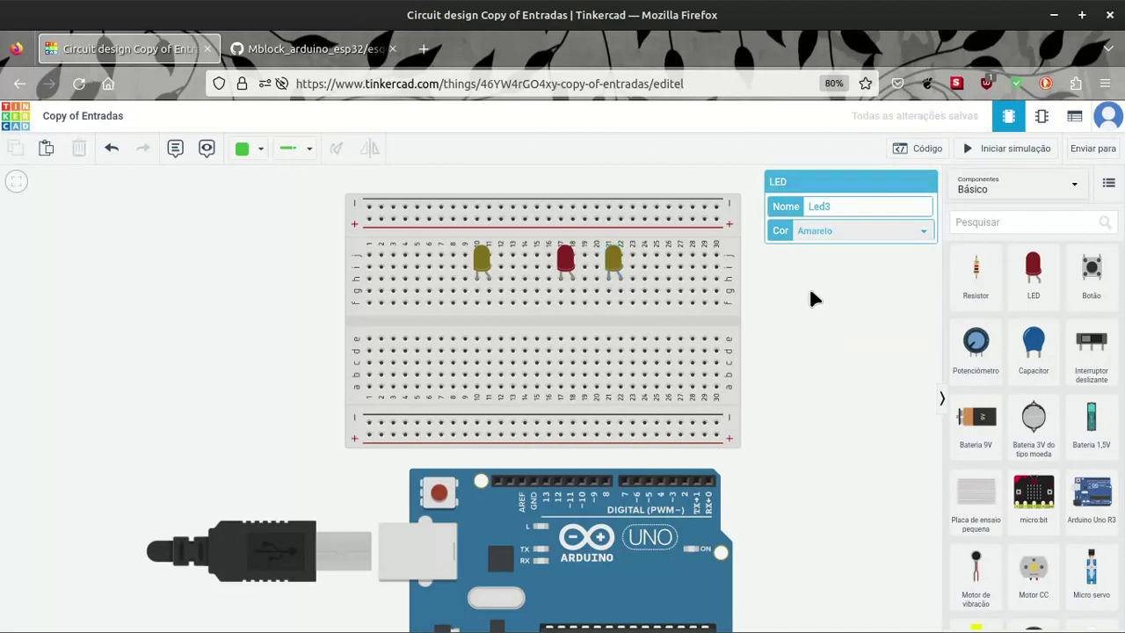
# - Duplicate Led3 and place the copy in row h, columns 25 and 26
pyautogui.click(612, 261)
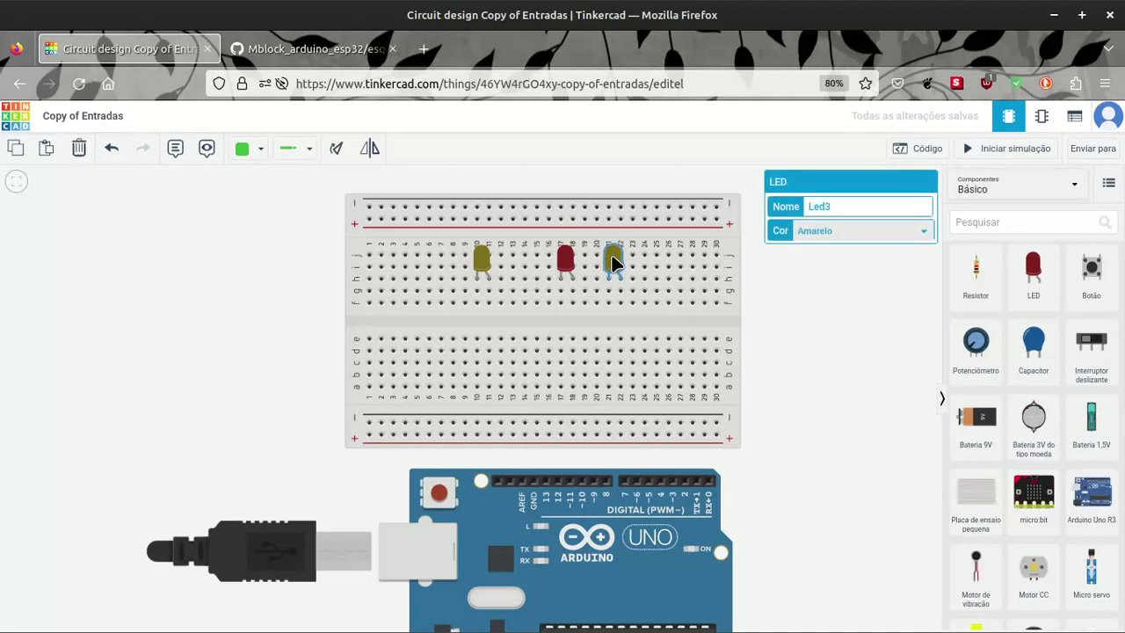
pyautogui.hotkey('ctrl', 'c')
pyautogui.hotkey('ctrl', 'v')
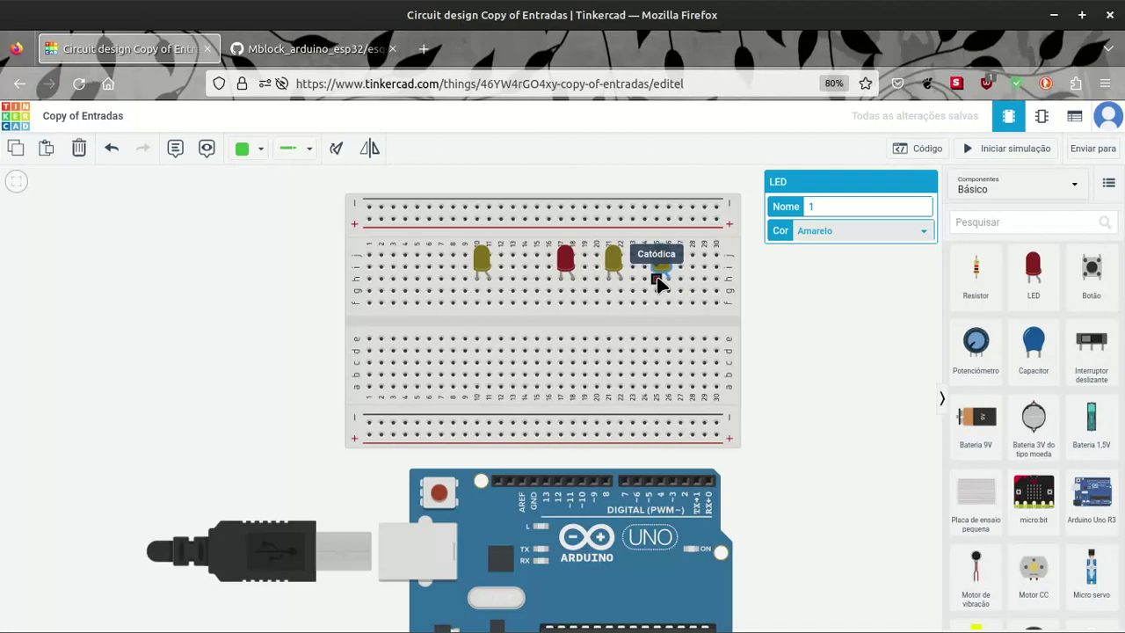
# - Name the LED at columns 25 and 26 led4 and set its colour to Verde
pyautogui.click(822, 207)
pyautogui.press('BackSpace')
pyautogui.write('led4')
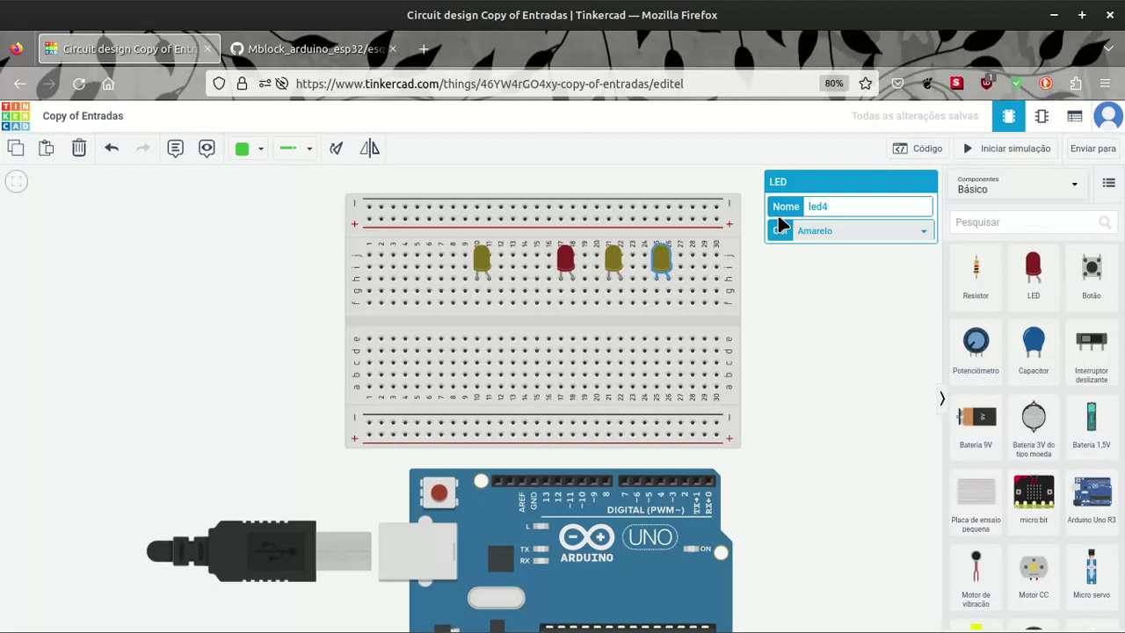
pyautogui.click(827, 230)
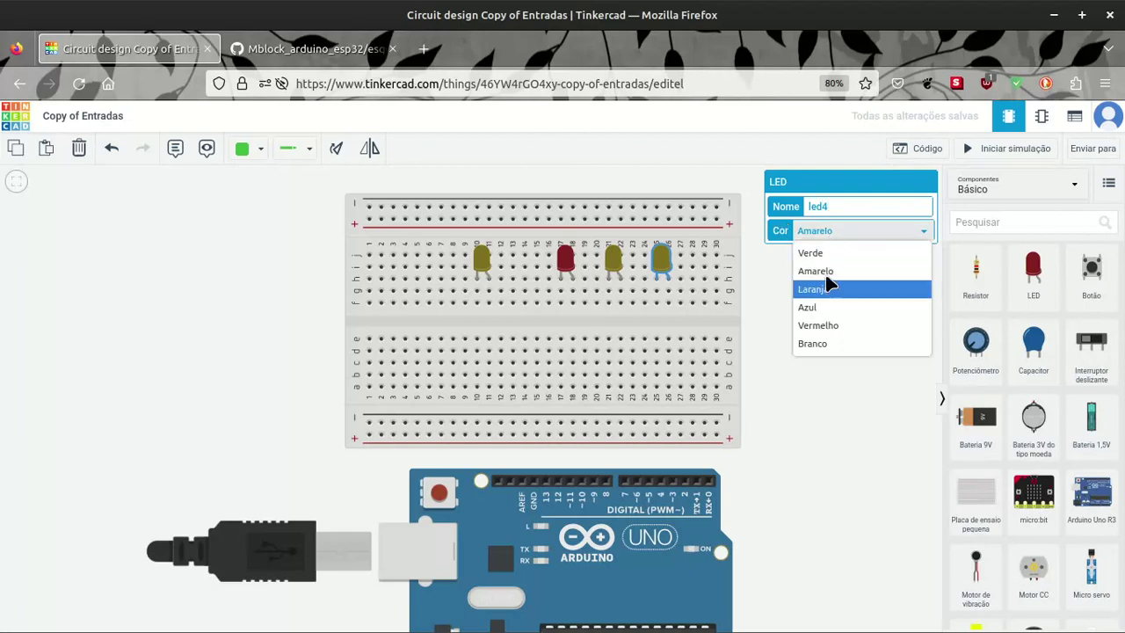
pyautogui.click(824, 256)
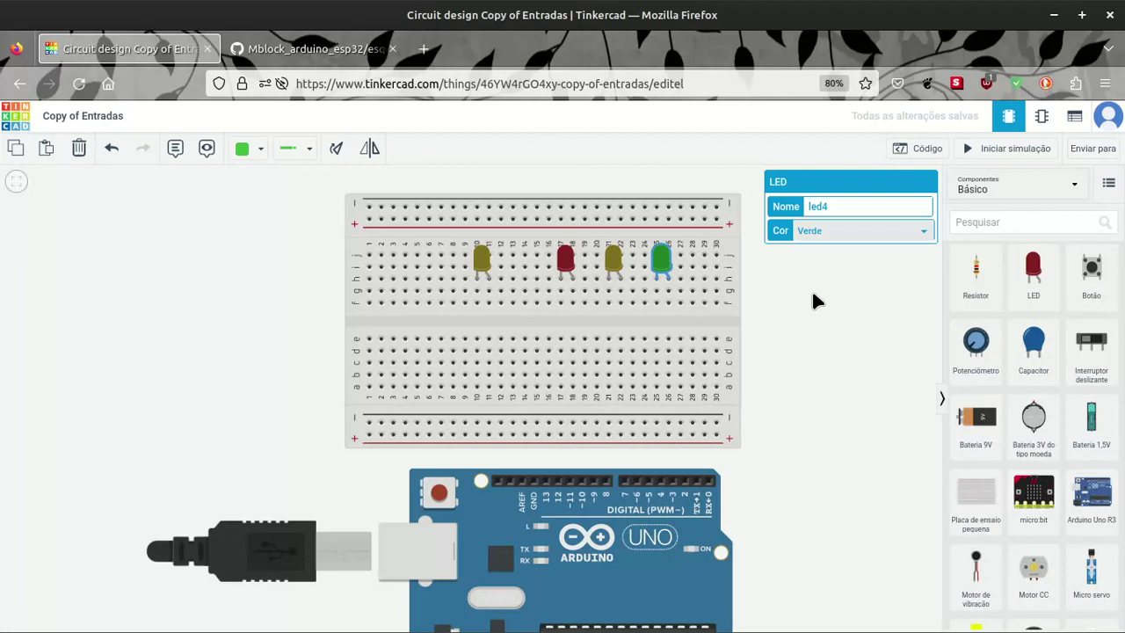
pyautogui.click(813, 295)
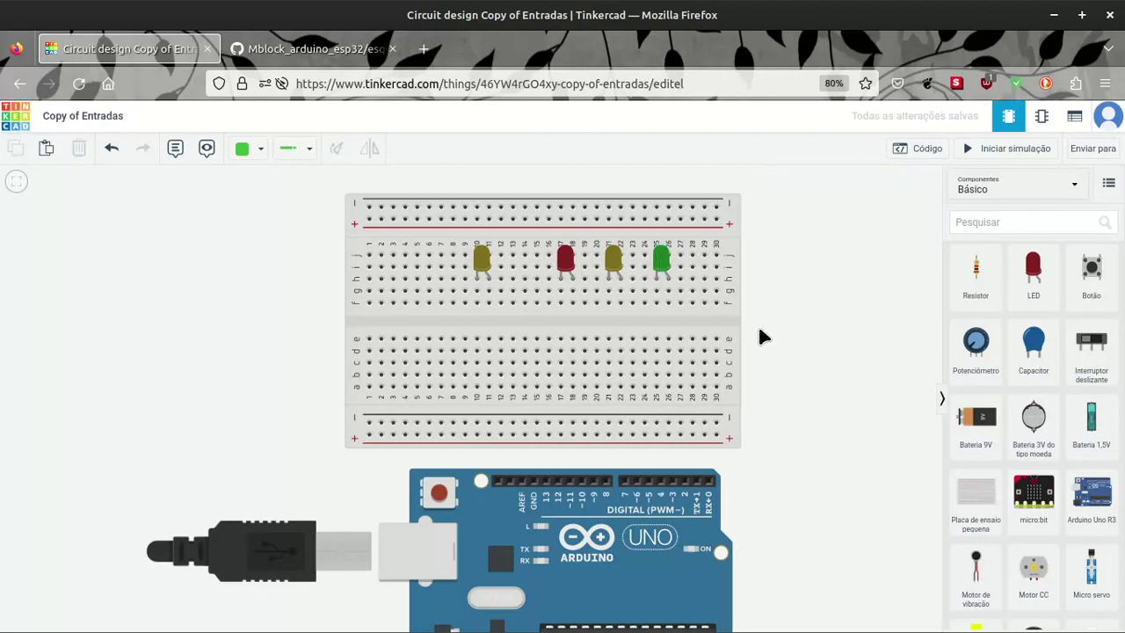
# - Following the esquematico_thinkercad.png schematic on GitHub, wire Arduino pins 4 and 5 in orange to row f, columns 26 and 22 respectively
pyautogui.click(273, 49)
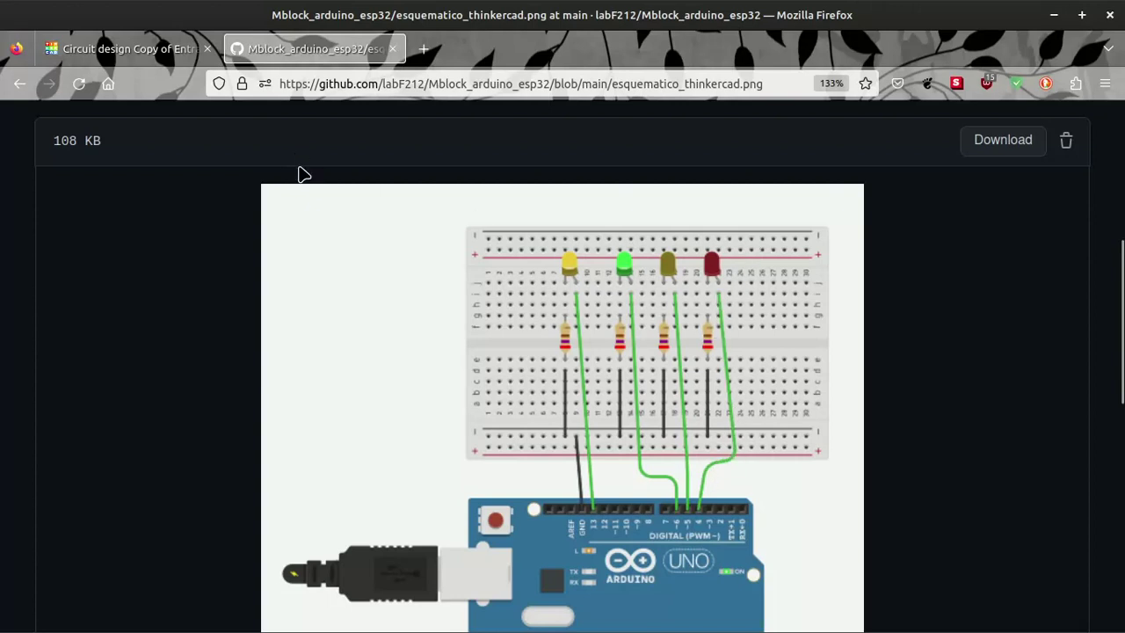
pyautogui.click(132, 51)
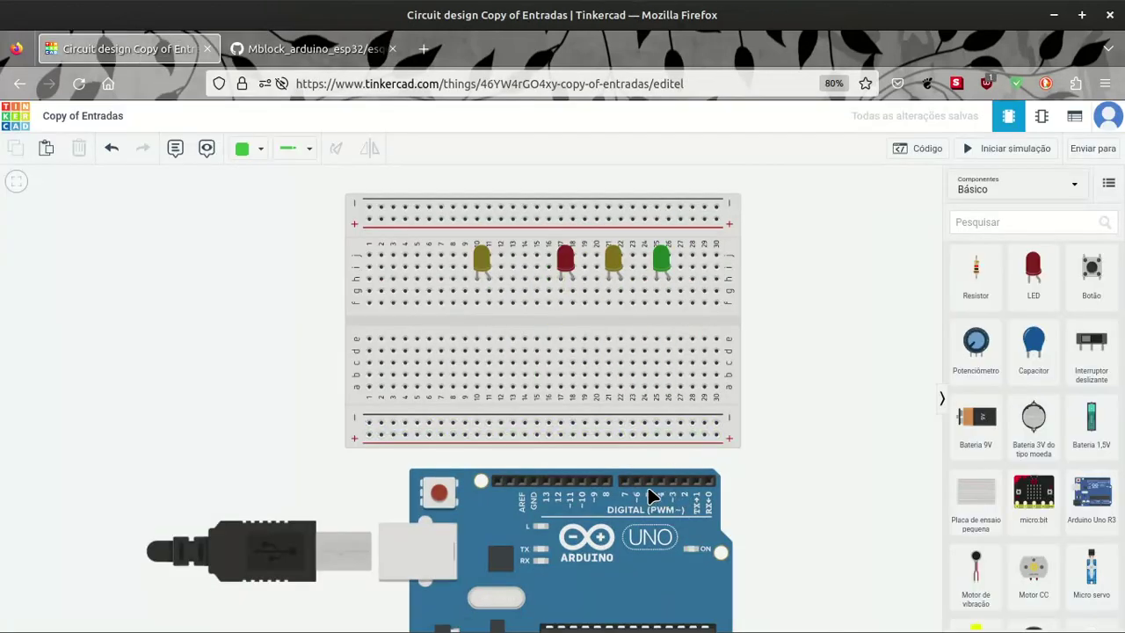
pyautogui.click(258, 147)
pyautogui.click(277, 236)
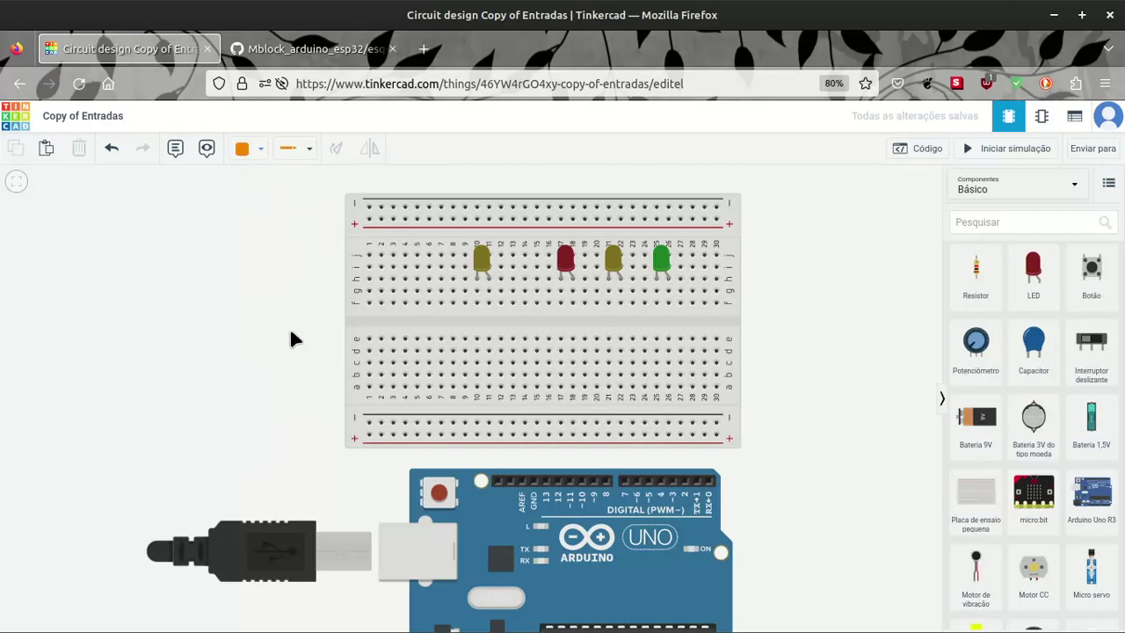
pyautogui.click(660, 482)
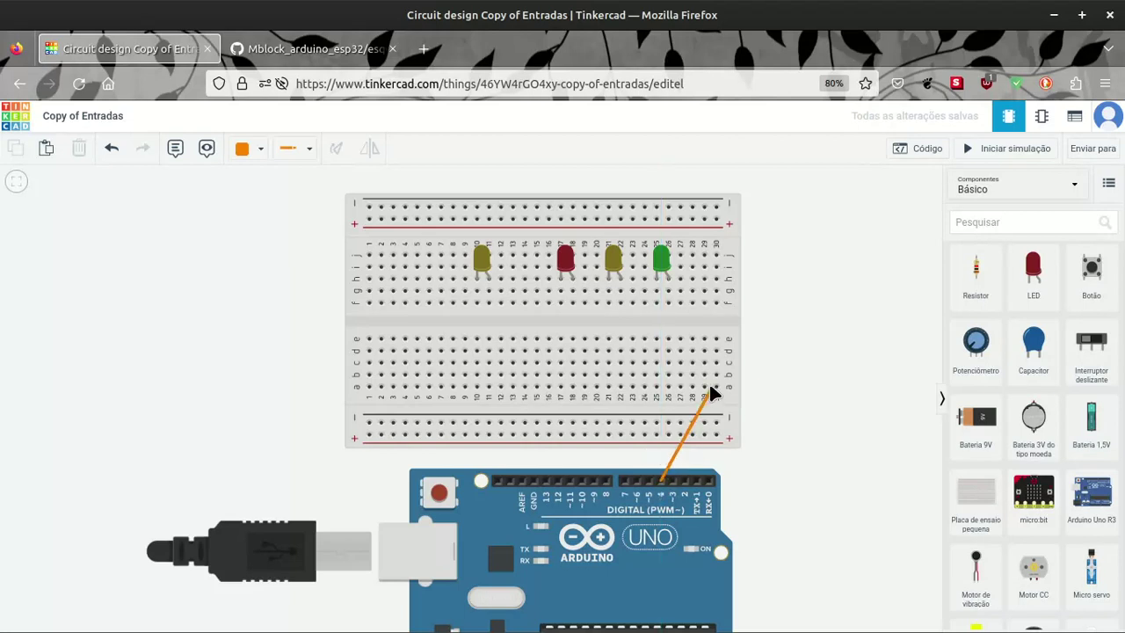
pyautogui.click(668, 305)
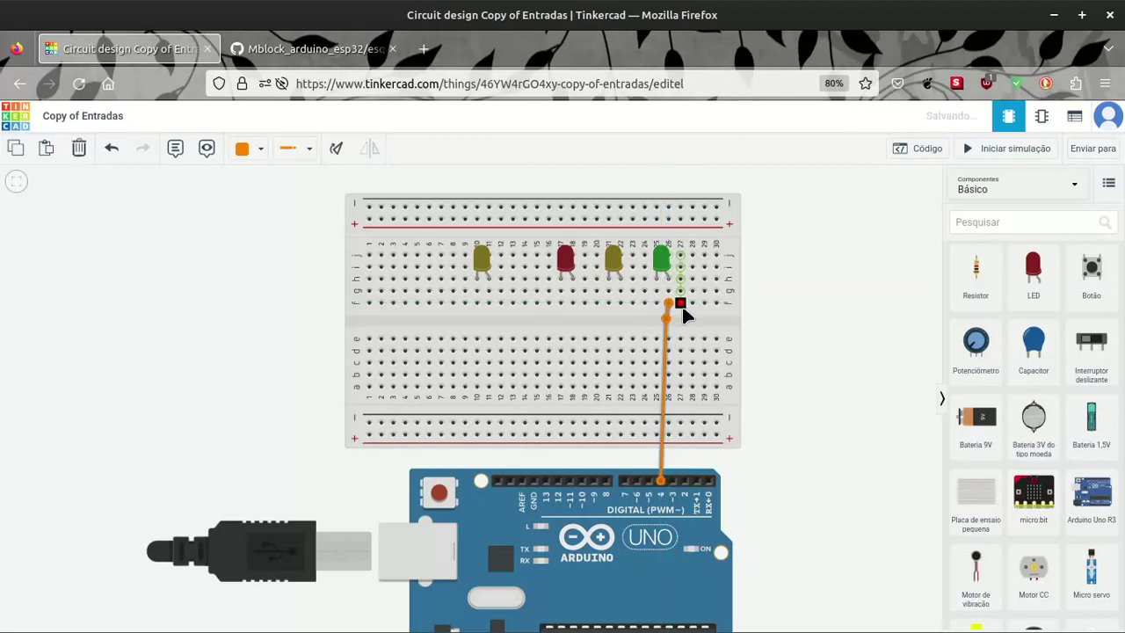
pyautogui.click(651, 483)
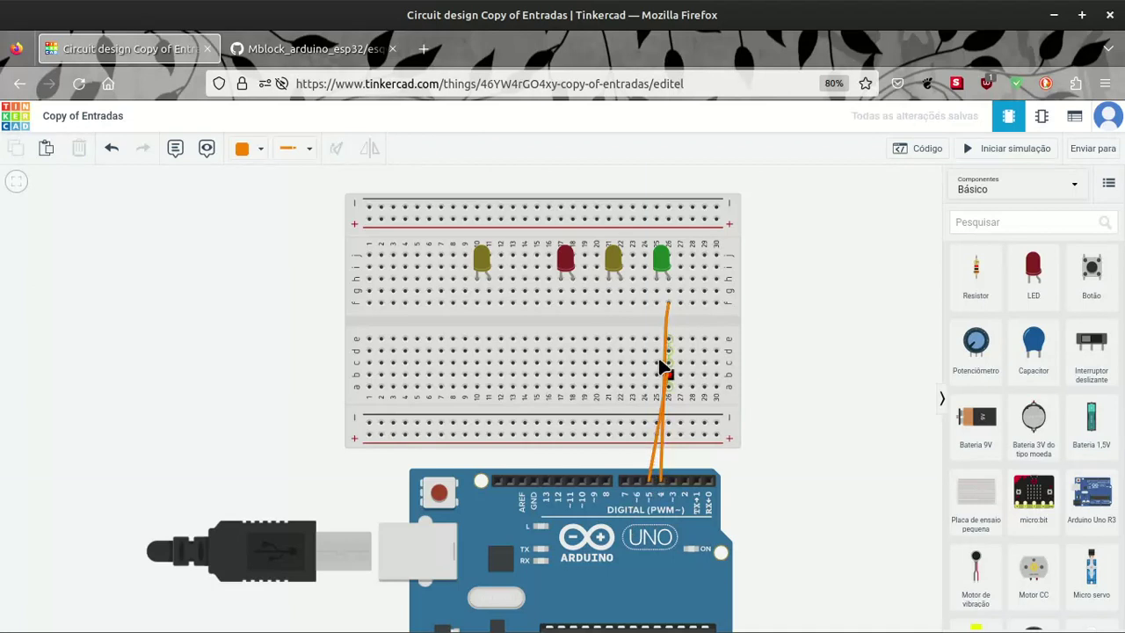
pyautogui.click(620, 305)
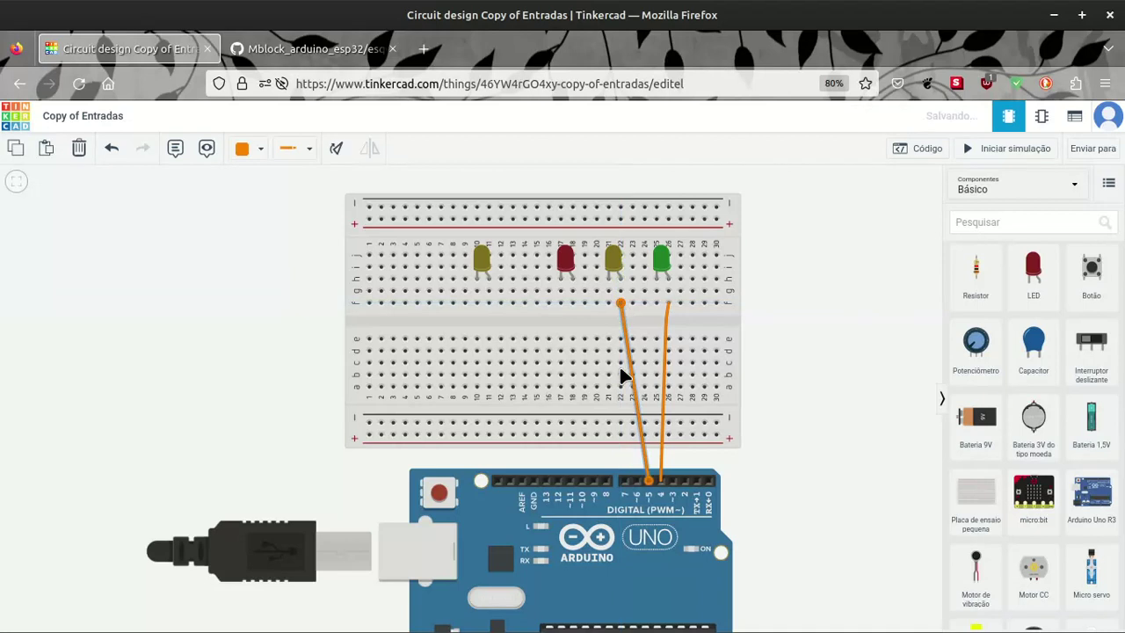
# - Wire Arduino pins 6 and 13 in orange to row f, columns 18 and 11 respectively
pyautogui.click(637, 481)
pyautogui.click(586, 308)
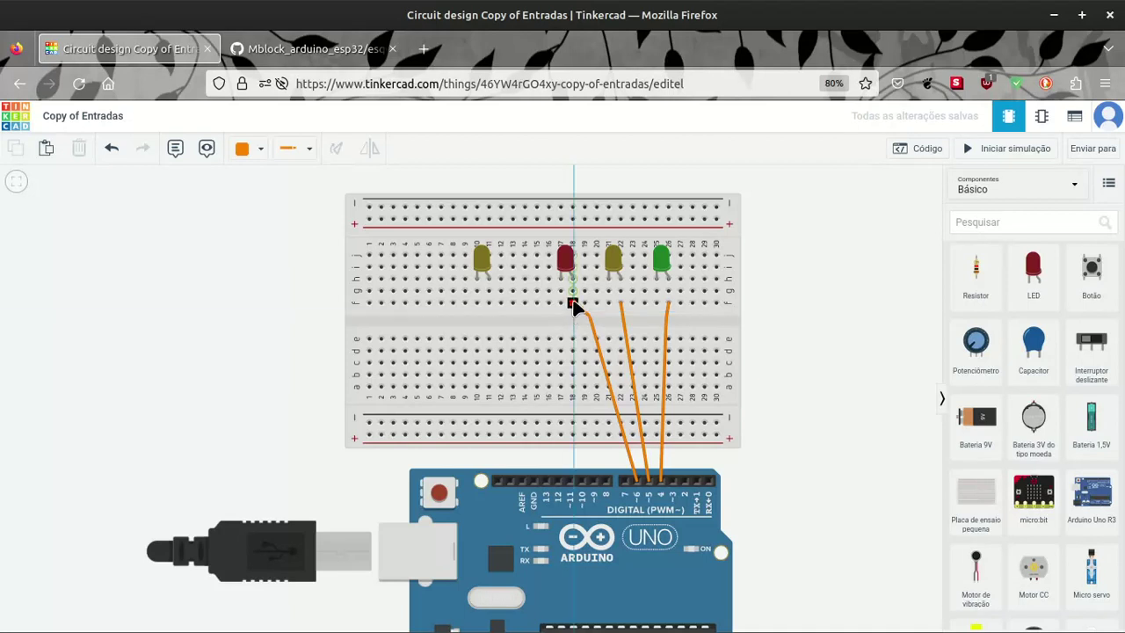
pyautogui.click(572, 304)
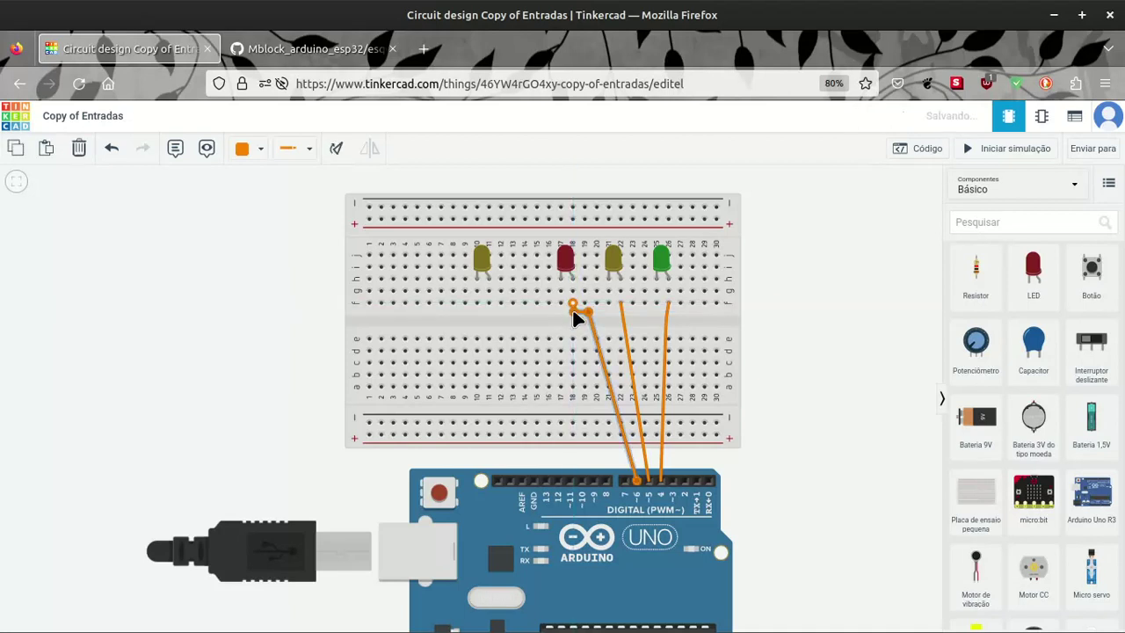
pyautogui.click(786, 329)
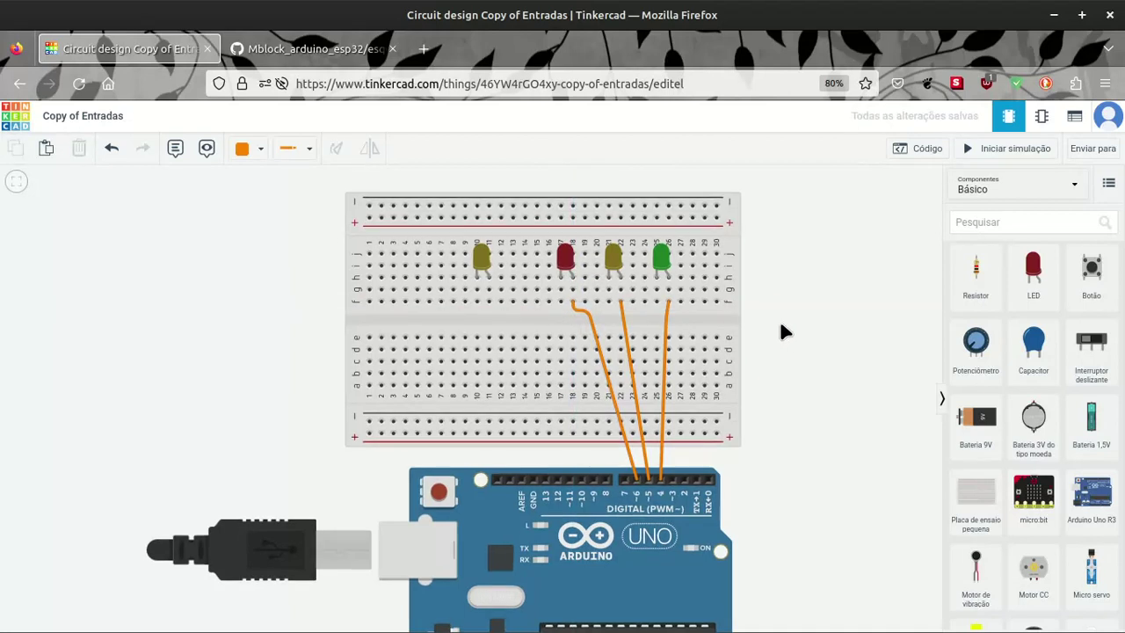
pyautogui.click(548, 479)
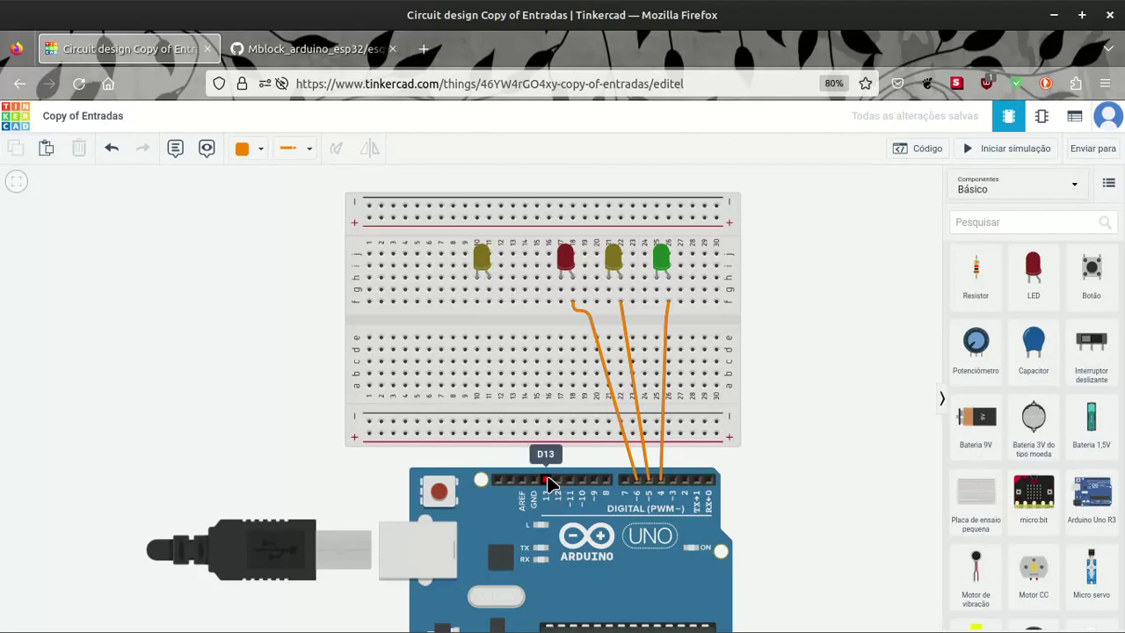
pyautogui.click(489, 302)
pyautogui.click(784, 368)
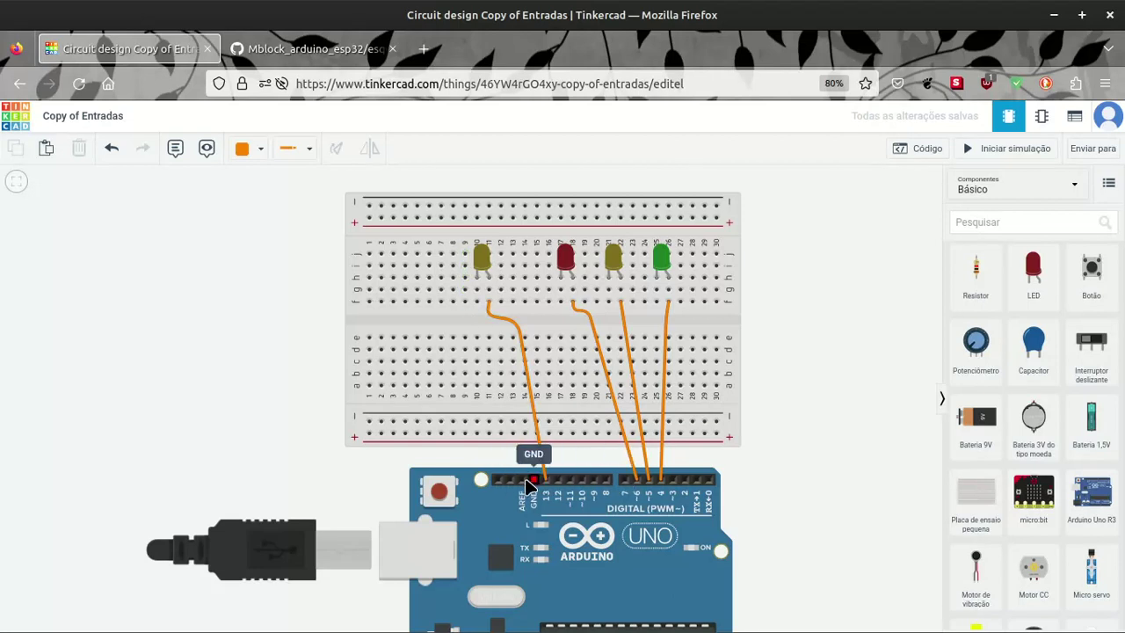
# - Wire the Arduino GND pin beside pin 13 in black (Preto) to the breadboard's nearest negative rail at column 14
pyautogui.click(533, 486)
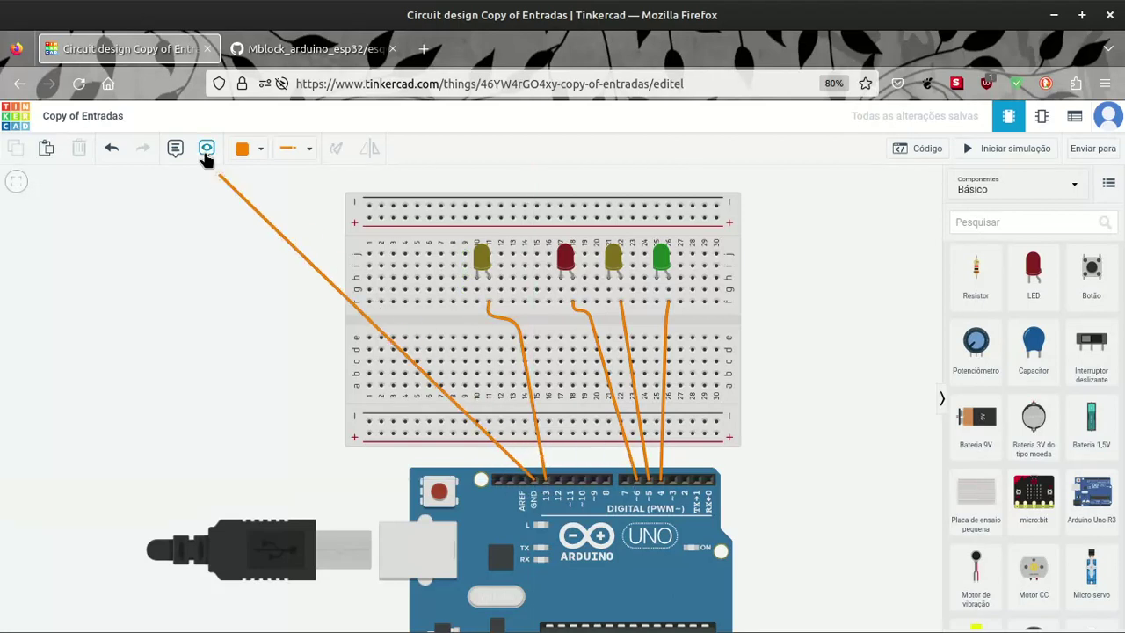
pyautogui.click(258, 151)
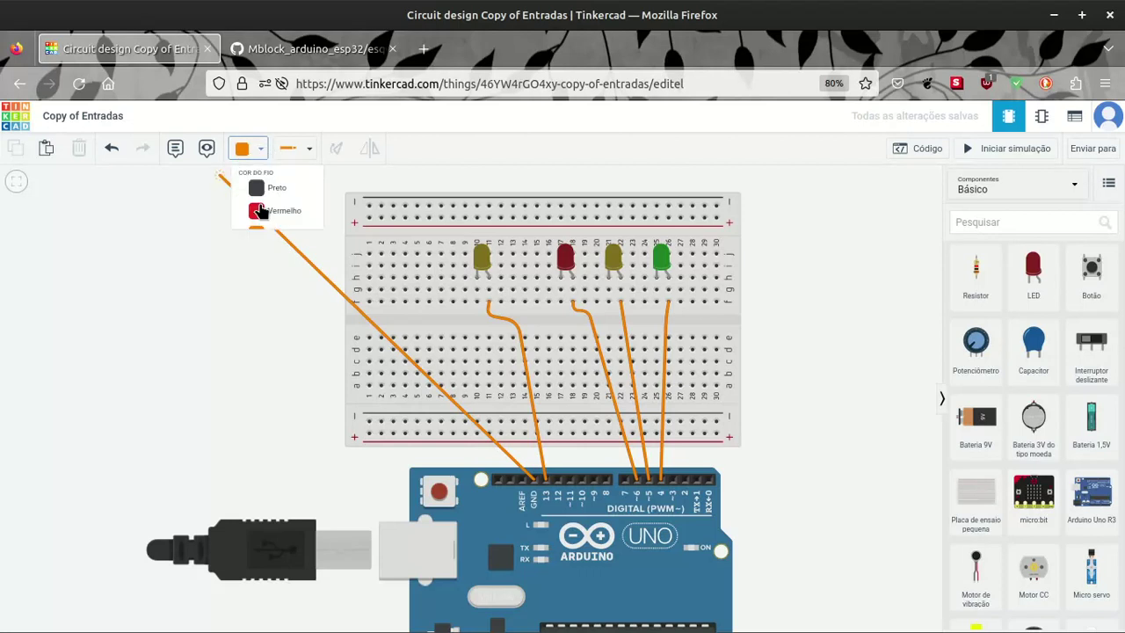
pyautogui.click(279, 201)
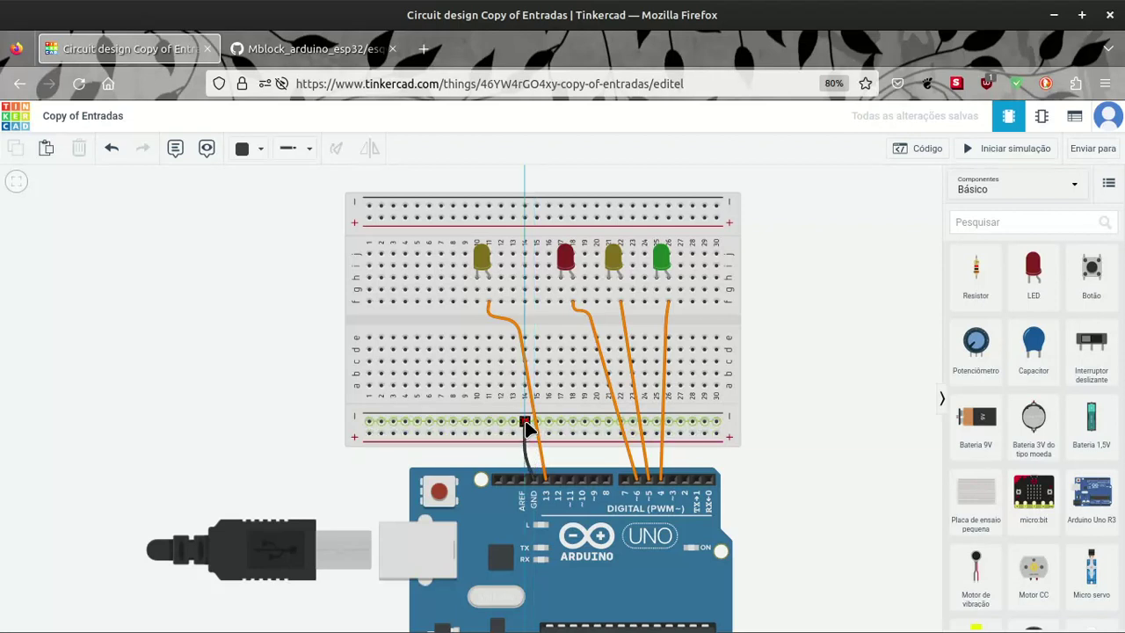
pyautogui.click(525, 423)
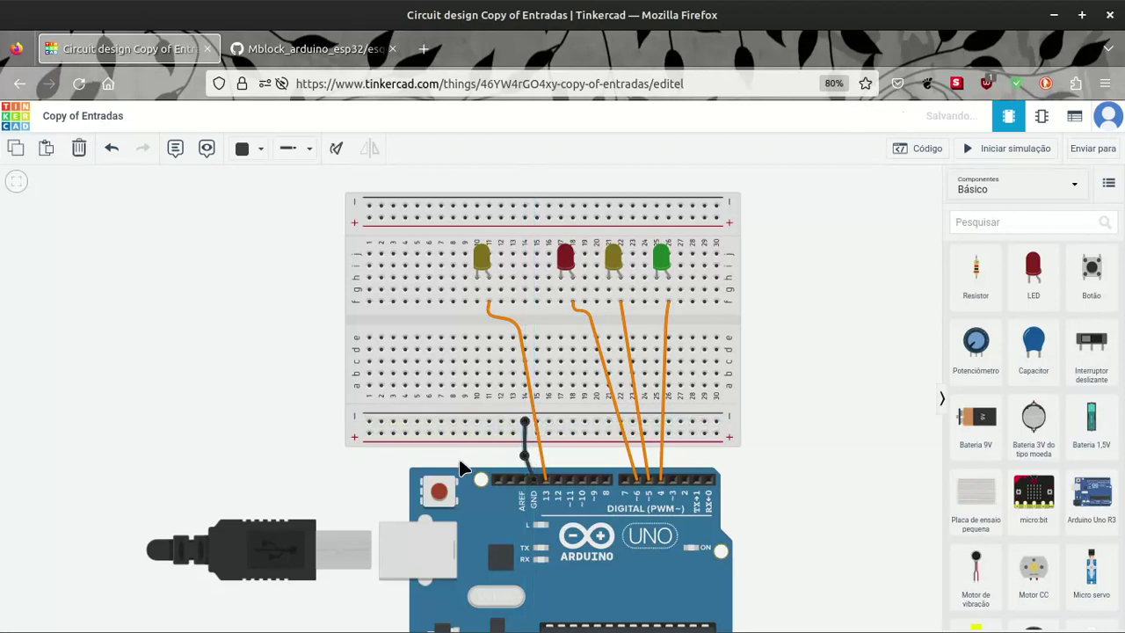
pyautogui.click(259, 432)
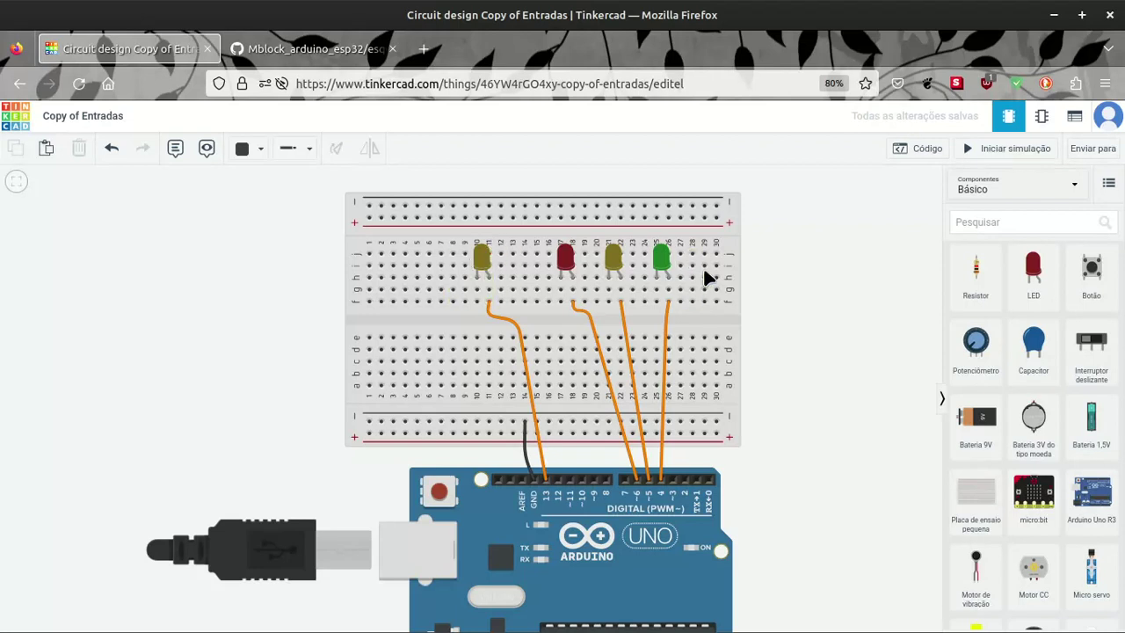
# - Add a resistor in column 10 below the first LED, bridging the centre gap from row f to row d
pyautogui.moveTo(988, 273); pyautogui.dragTo(484, 330)
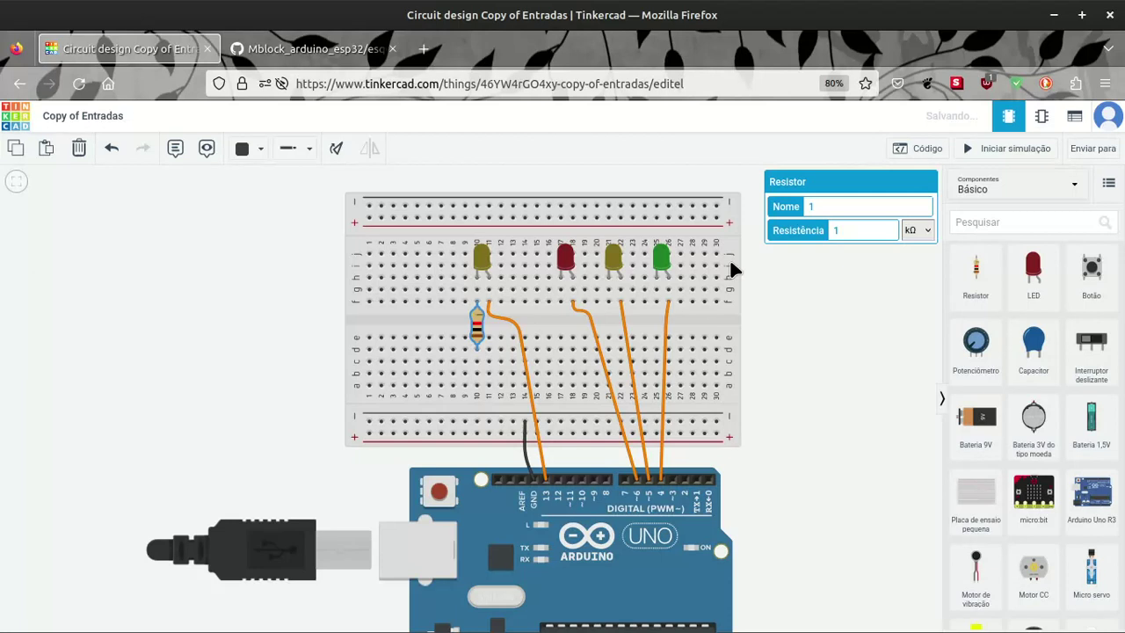
pyautogui.moveTo(829, 204); pyautogui.dragTo(795, 205)
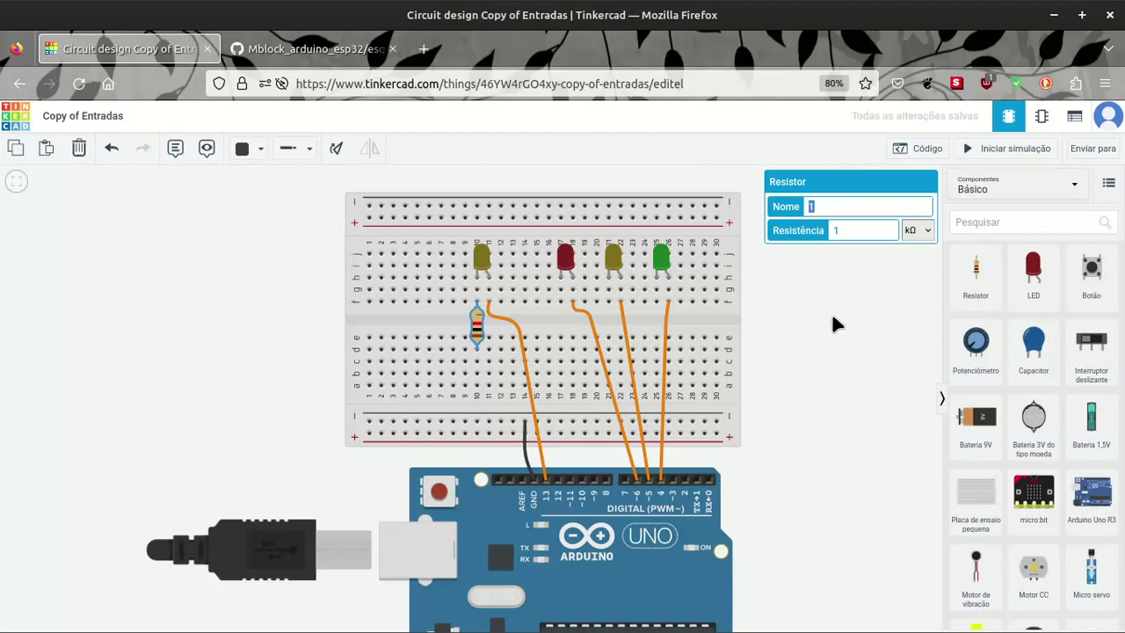
pyautogui.click(799, 333)
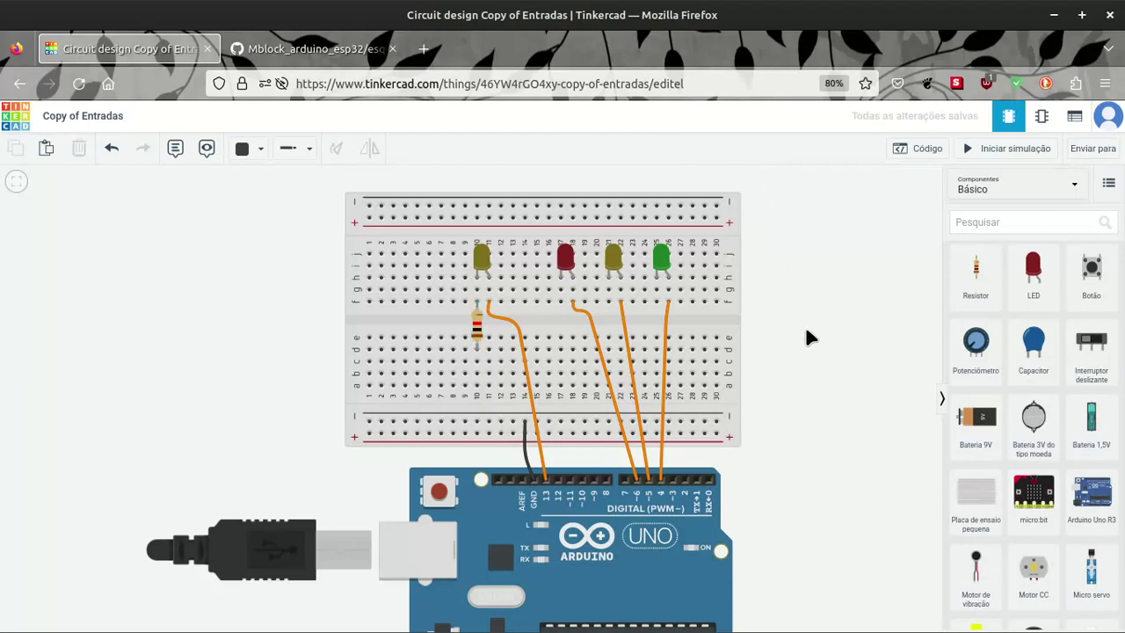
# - Examine the resistors already placed on the input breadboard below the Arduino
pyautogui.scroll(1, 804, 351)
pyautogui.scroll(-5, 800, 376)
pyautogui.scroll(5, 816, 231)
pyautogui.scroll(-4, 817, 332)
pyautogui.scroll(3, 829, 329)
pyautogui.scroll(-1, 814, 306)
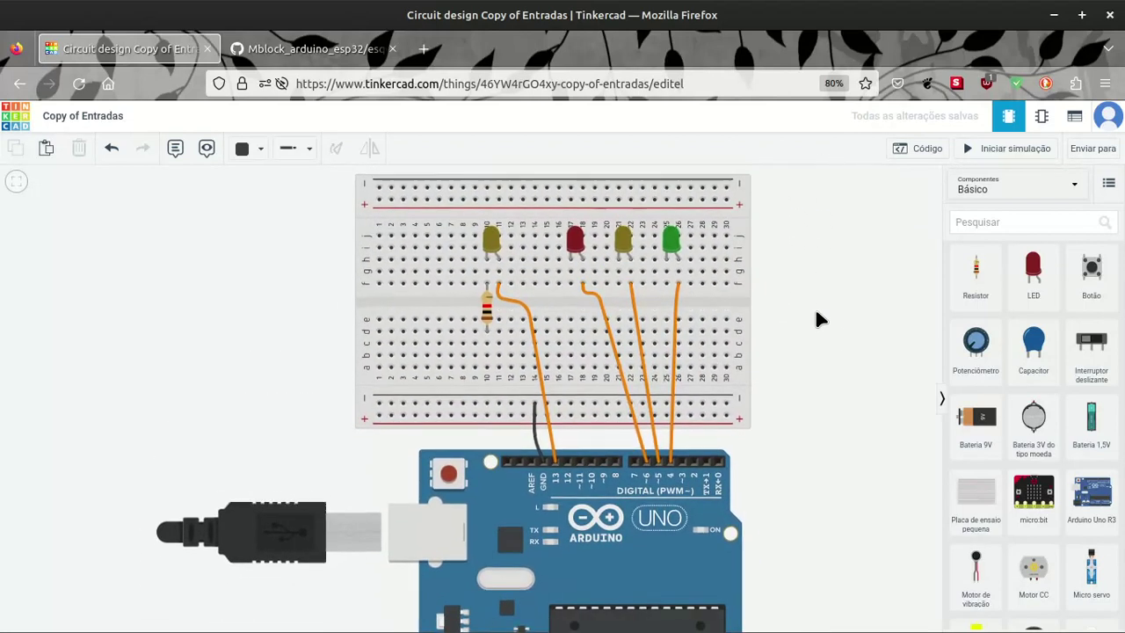
pyautogui.scroll(-6, 824, 452)
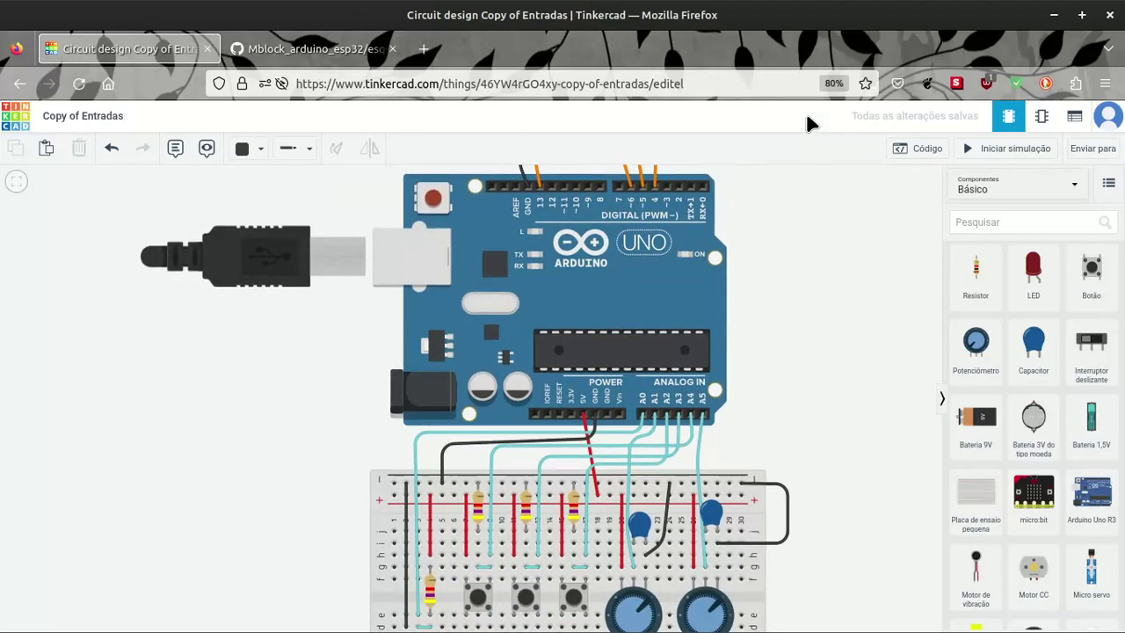
pyautogui.scroll(6, 805, 251)
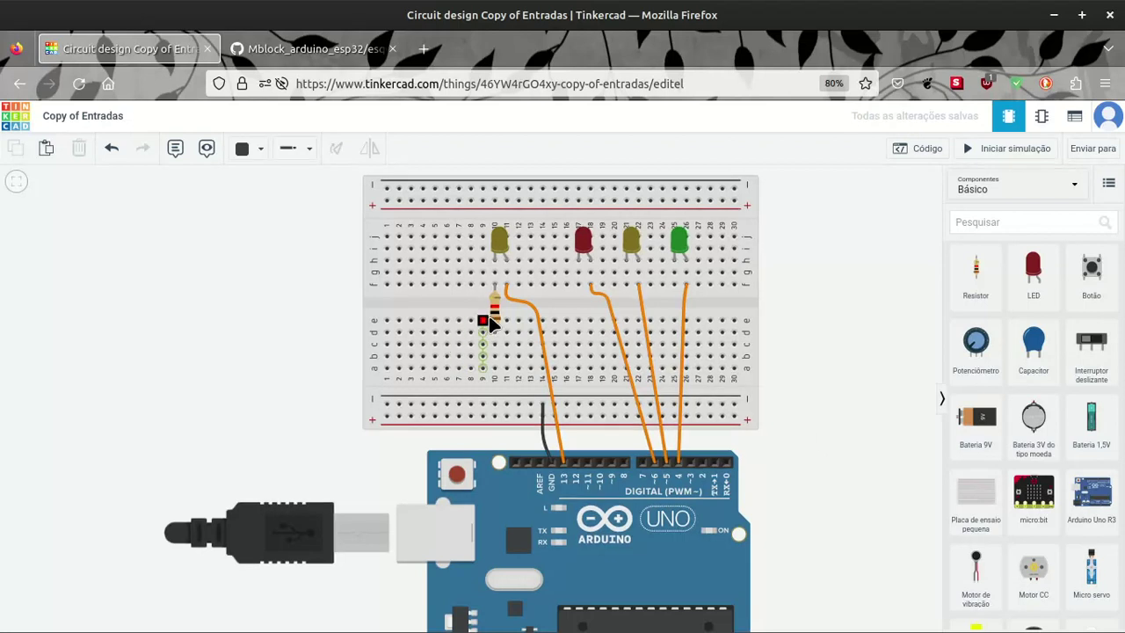
# - Rename the resistor in column 10 and set its resistance to 270 Ω
pyautogui.click(494, 315)
pyautogui.doubleClick(805, 206)
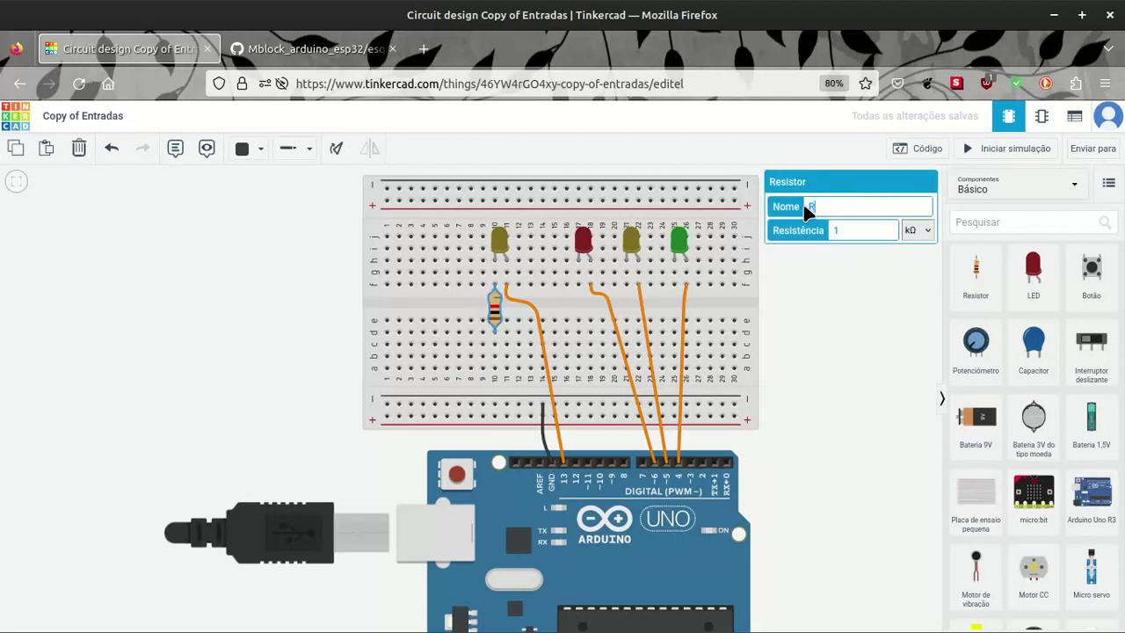
pyautogui.click(801, 231)
pyautogui.click(862, 232)
pyautogui.click(815, 235)
pyautogui.click(929, 232)
pyautogui.click(910, 325)
pyautogui.click(832, 302)
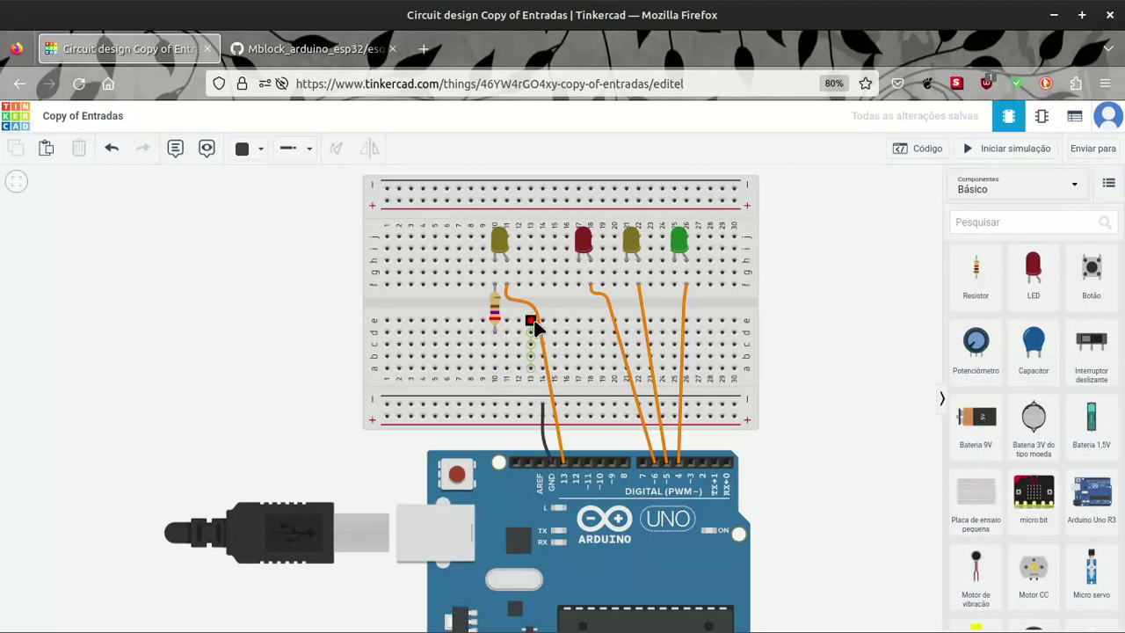
# - Wire row b, column 10 in black to the negative rail nearest the Arduino
pyautogui.click(496, 358)
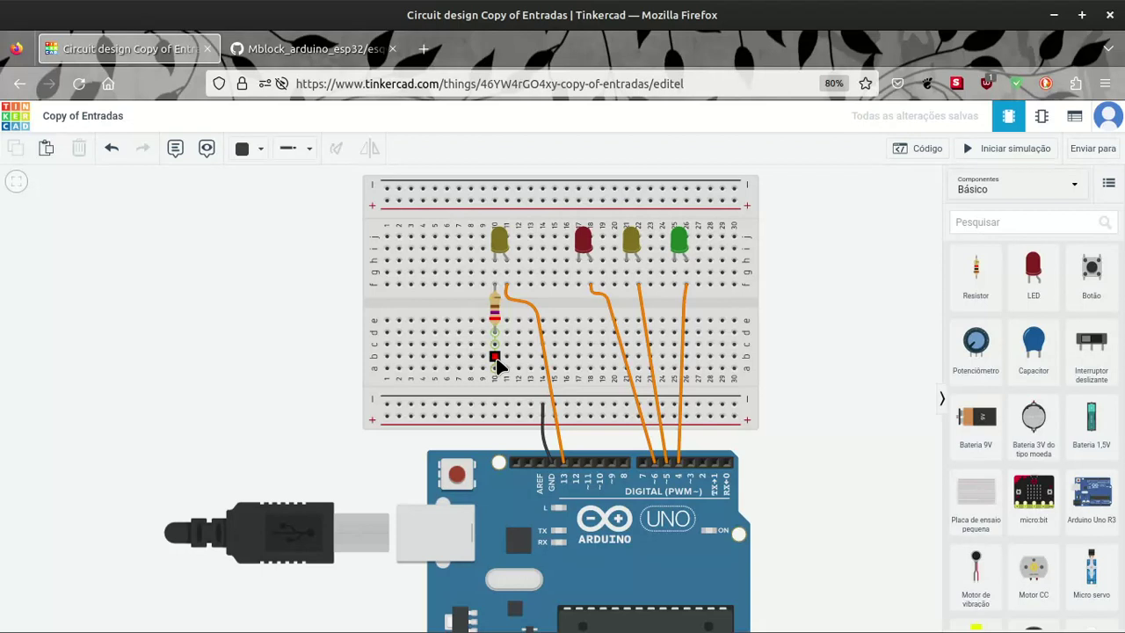
pyautogui.click(494, 406)
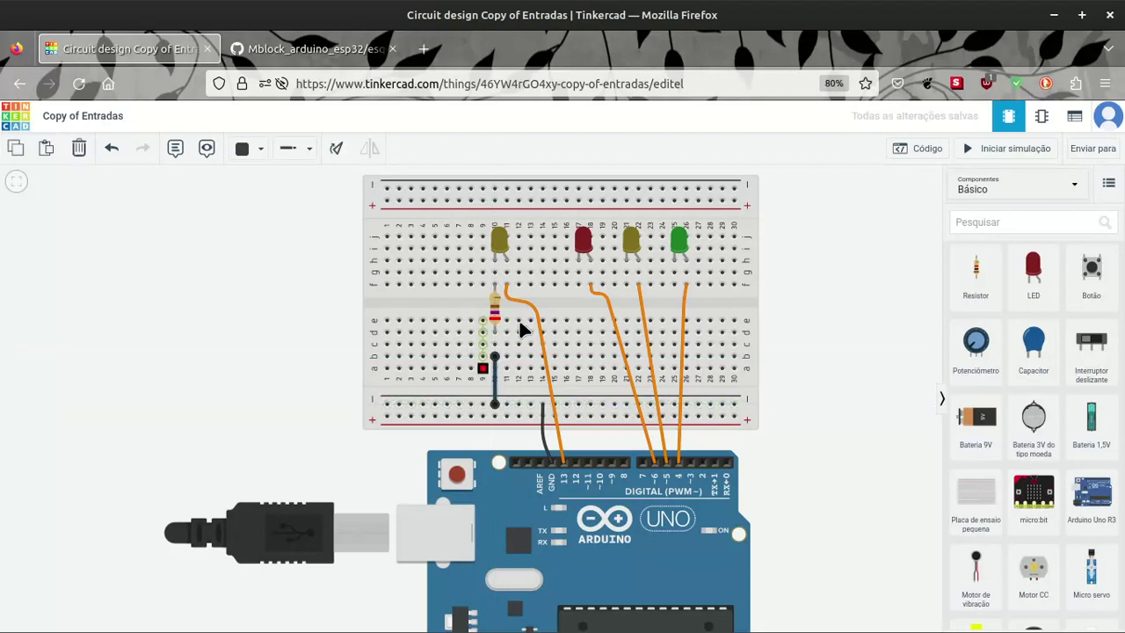
pyautogui.click(799, 259)
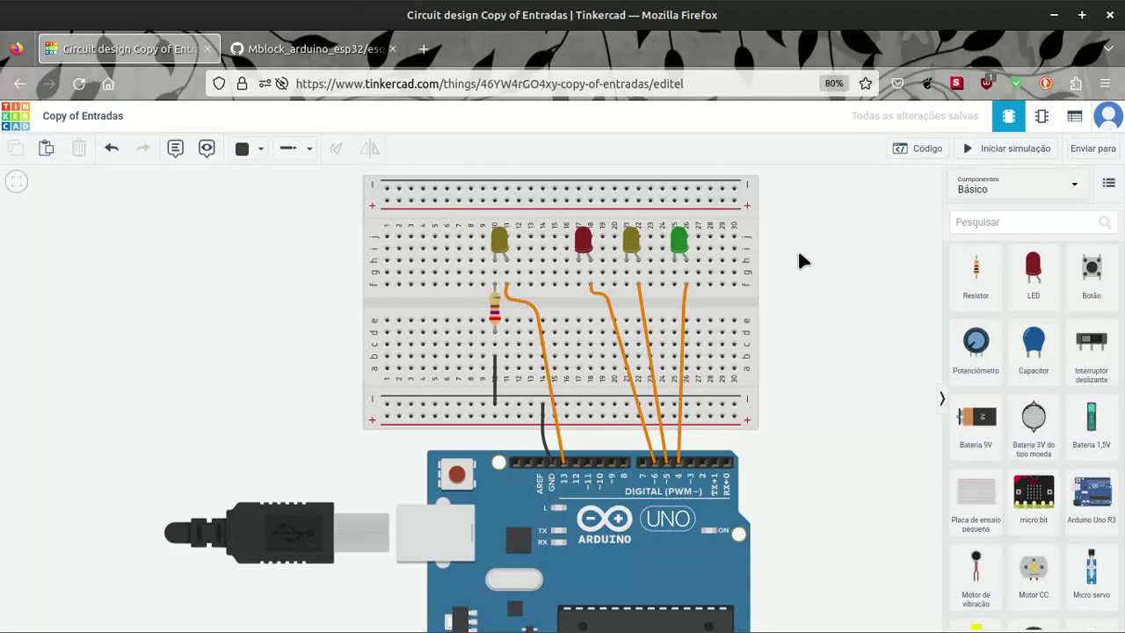
# - Duplicate the 270 Ω resistor and place the copy in column 17, below the red LED, from row f to row d
pyautogui.click(495, 314)
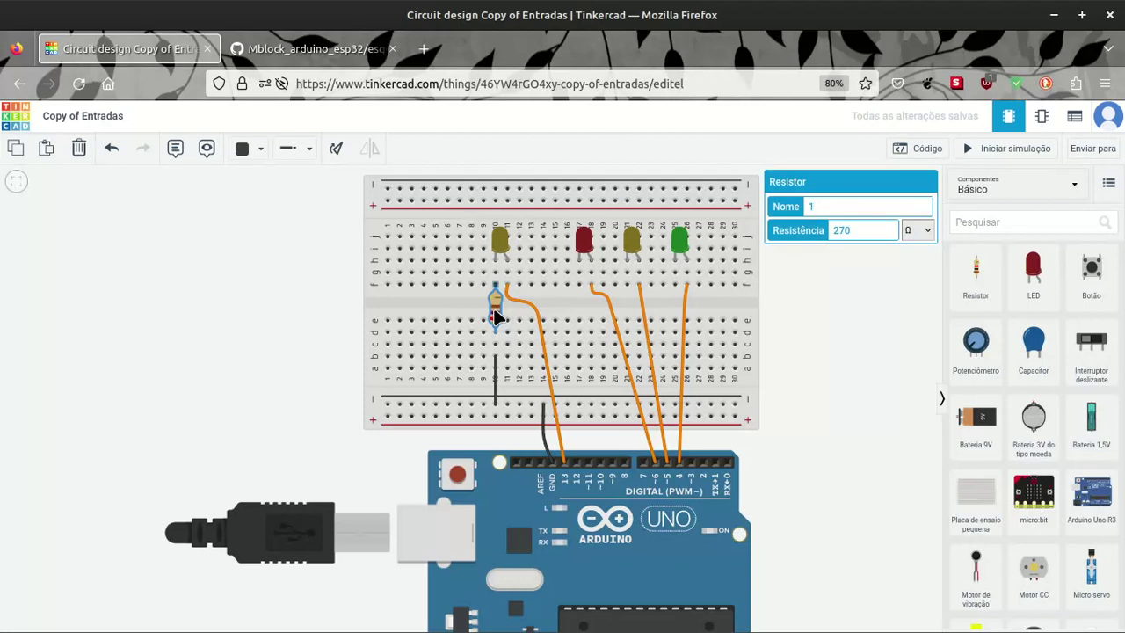
pyautogui.hotkey('ctrl', 'c')
pyautogui.hotkey('ctrl', 'v')
pyautogui.moveTo(371, 372); pyautogui.dragTo(584, 313)
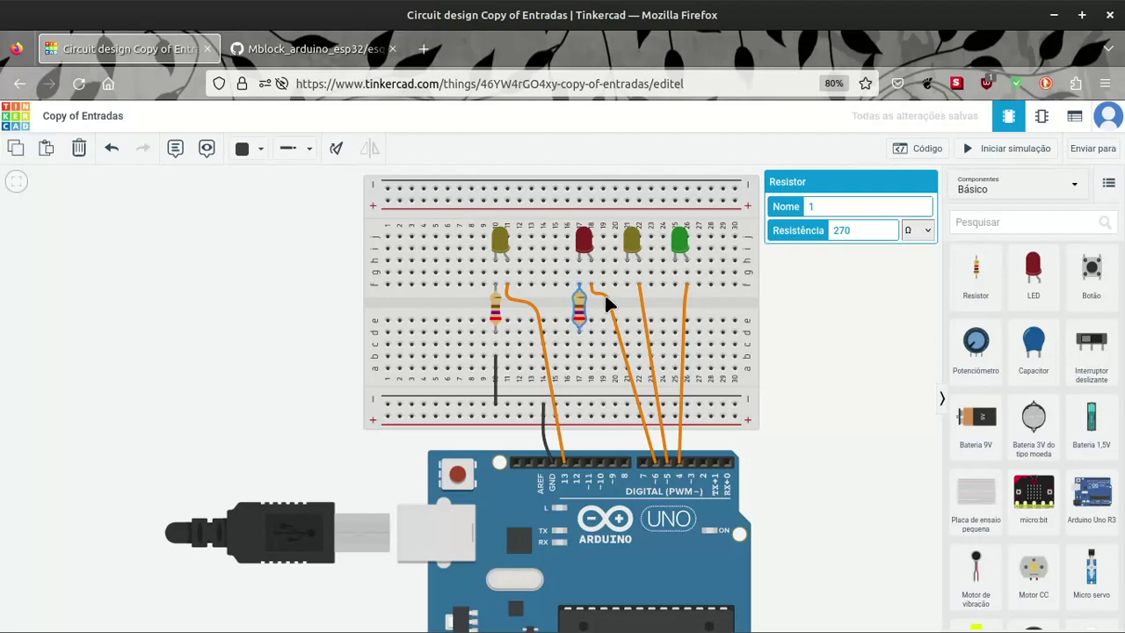
# - Name the resistor in column 17 R6 and wire row a, column 17 in black to the negative rail nearest the Arduino
pyautogui.doubleClick(808, 208)
pyautogui.click(834, 281)
pyautogui.click(579, 369)
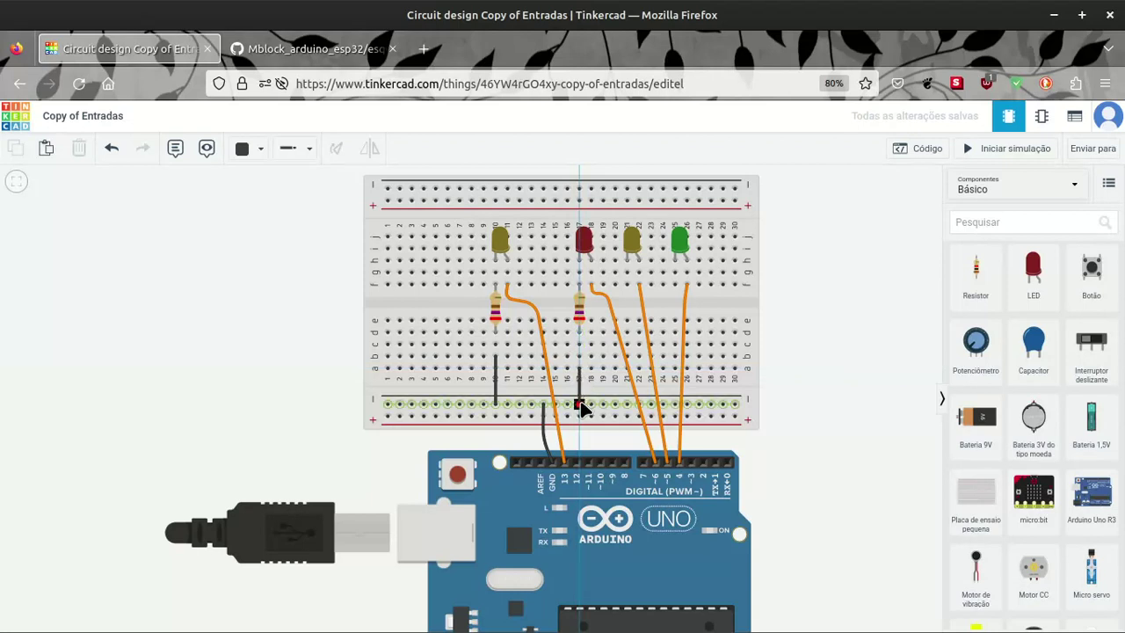
pyautogui.click(579, 405)
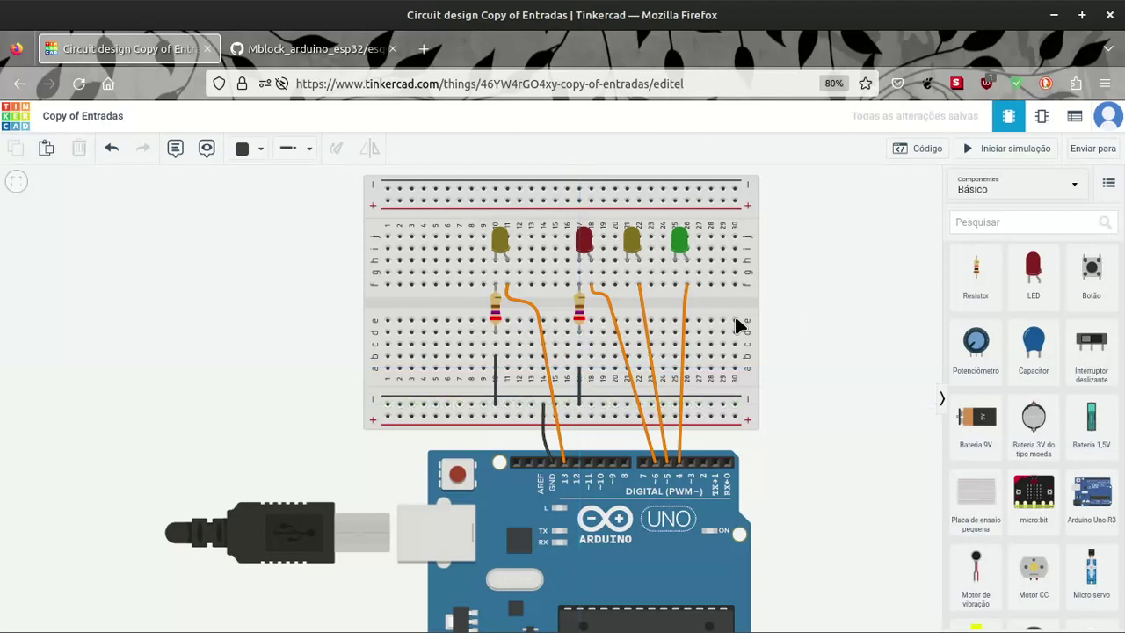
# - Duplicate R6 into column 21, below the second yellow LED, and name the copy R7
pyautogui.click(578, 314)
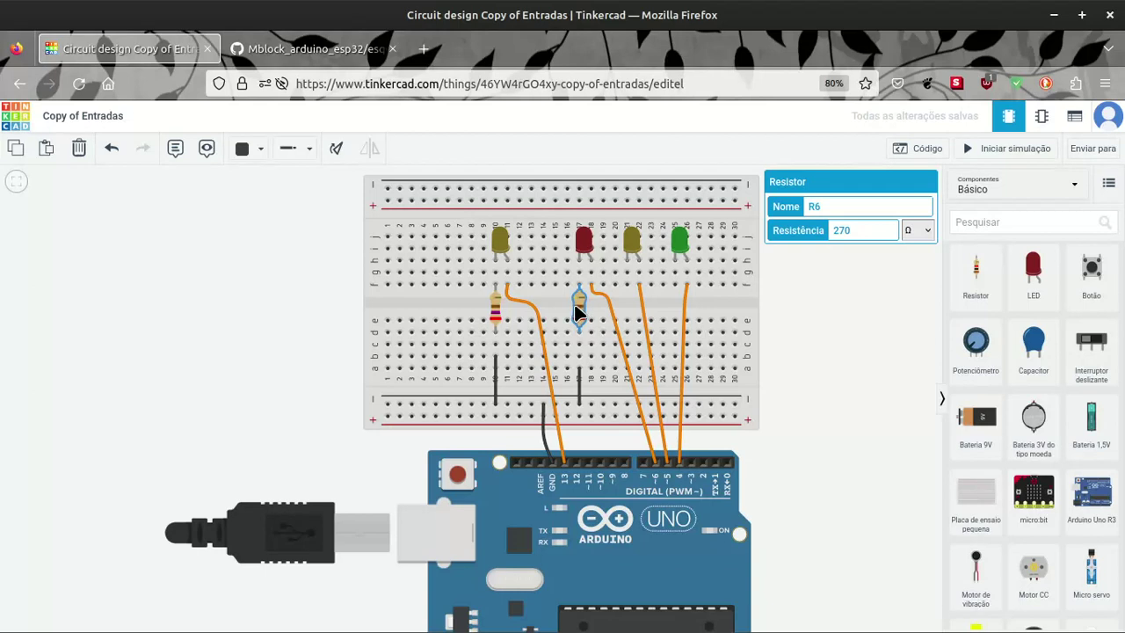
pyautogui.hotkey('ctrl', 'c')
pyautogui.hotkey('ctrl', 'v')
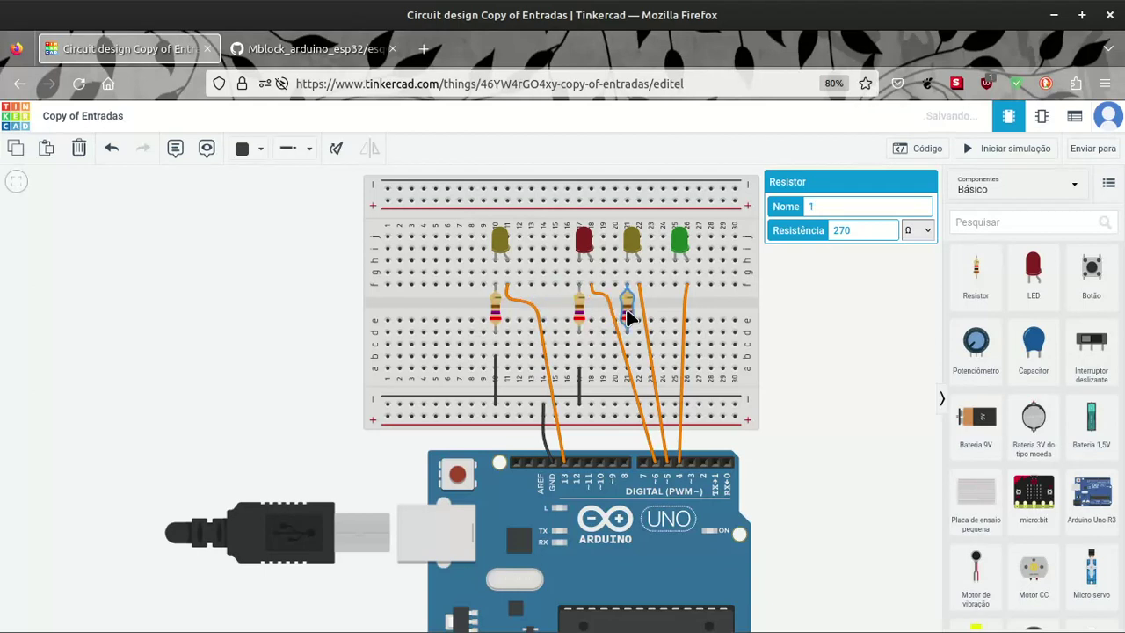
pyautogui.moveTo(822, 205); pyautogui.dragTo(796, 209)
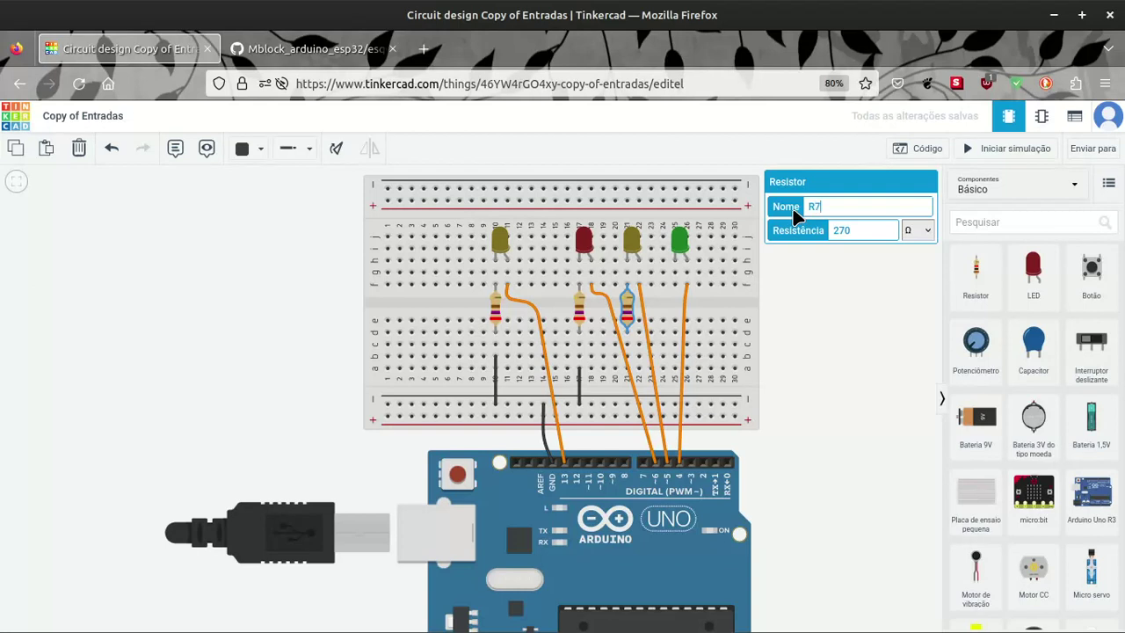
pyautogui.click(829, 324)
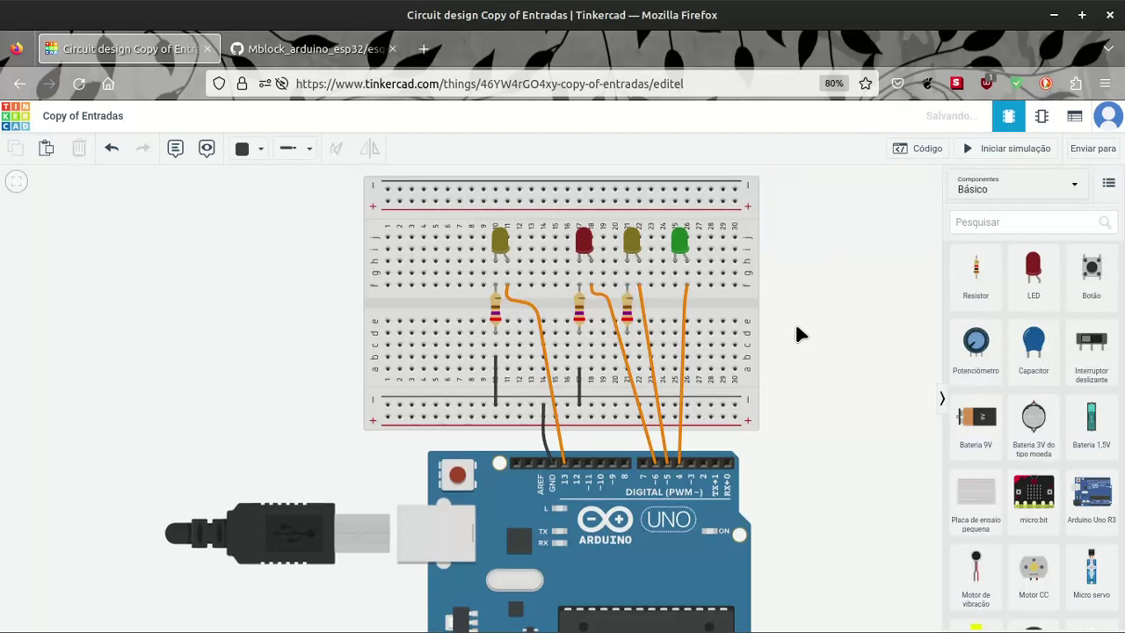
# - Wire row b, columns 21 and 25 in black to the negative rail nearest the Arduino
pyautogui.click(628, 358)
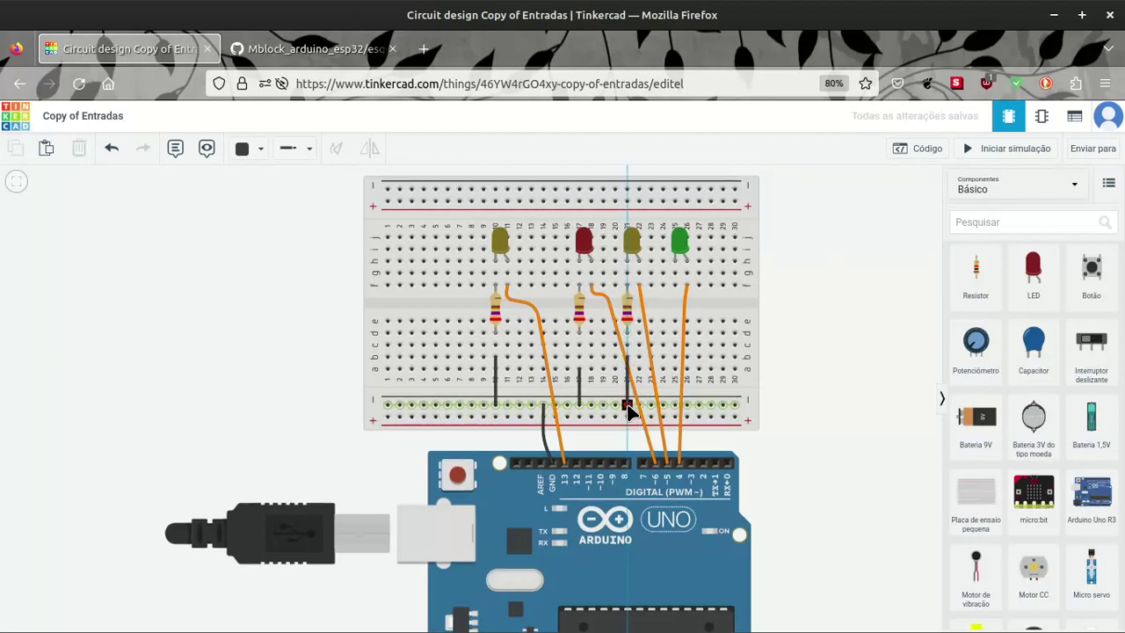
pyautogui.click(628, 406)
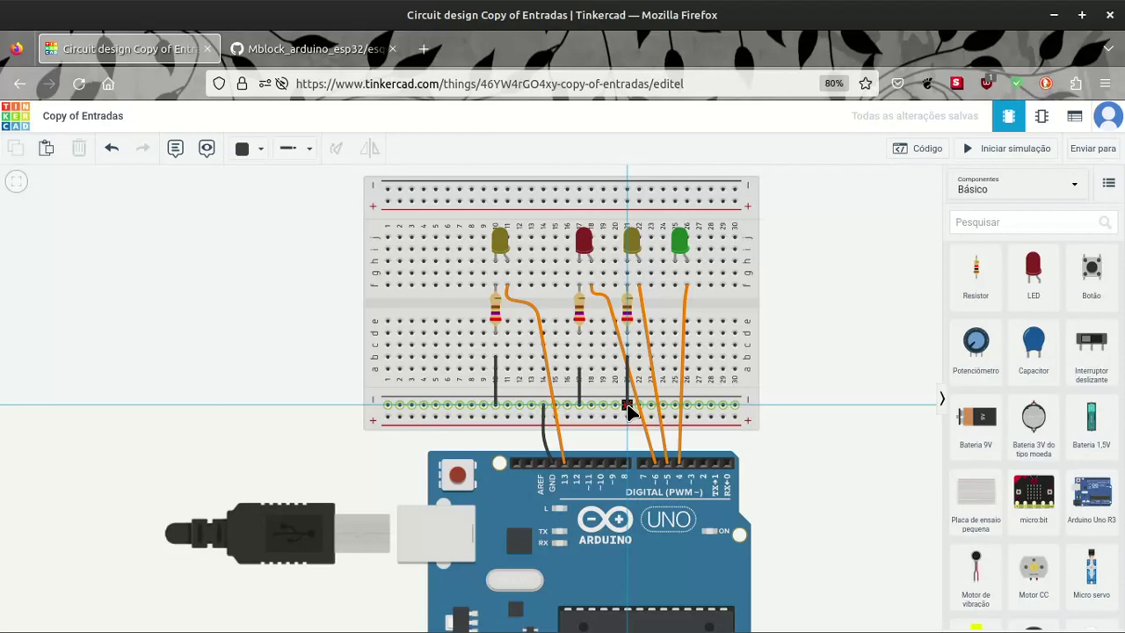
pyautogui.click(857, 349)
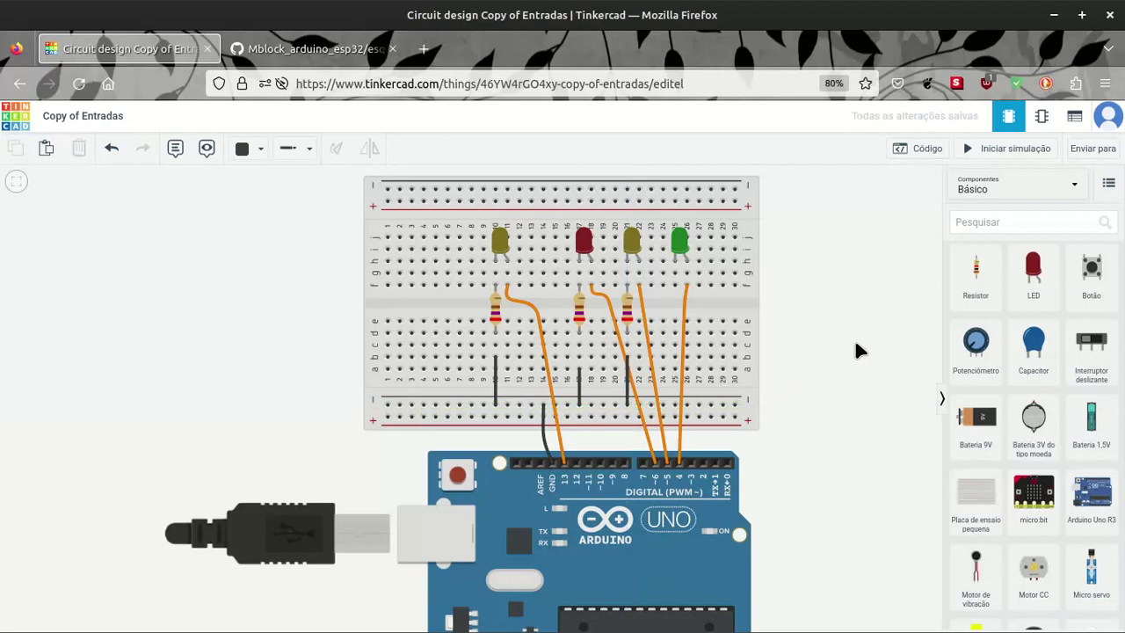
pyautogui.click(674, 358)
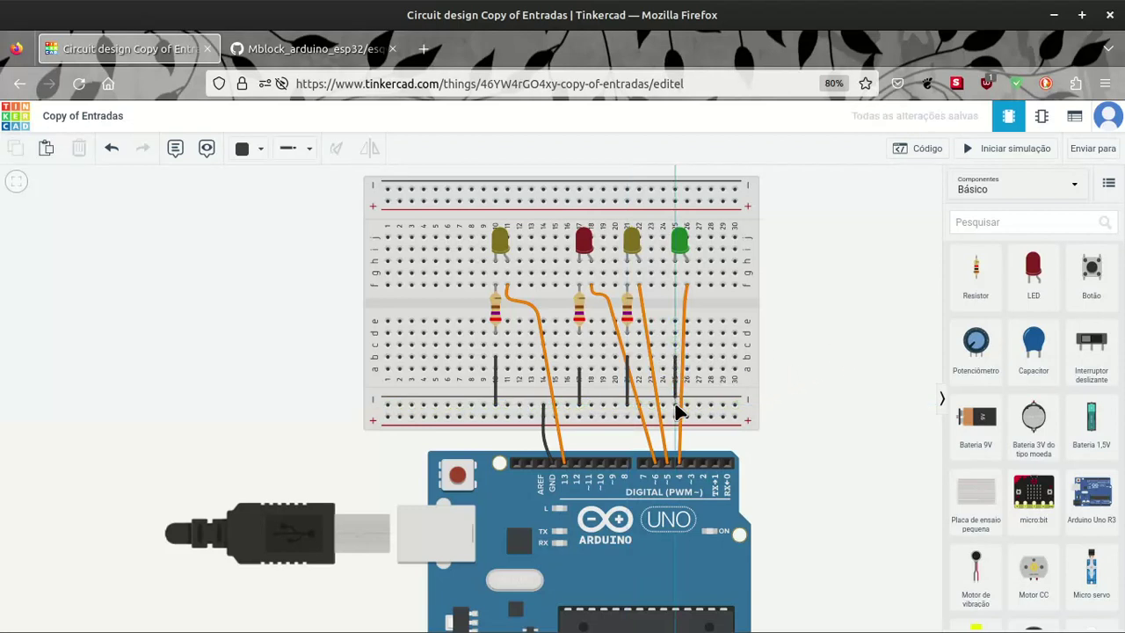
pyautogui.click(674, 404)
# - Duplicate R7 and place the copy in column 25, below the green LED
pyautogui.click(627, 316)
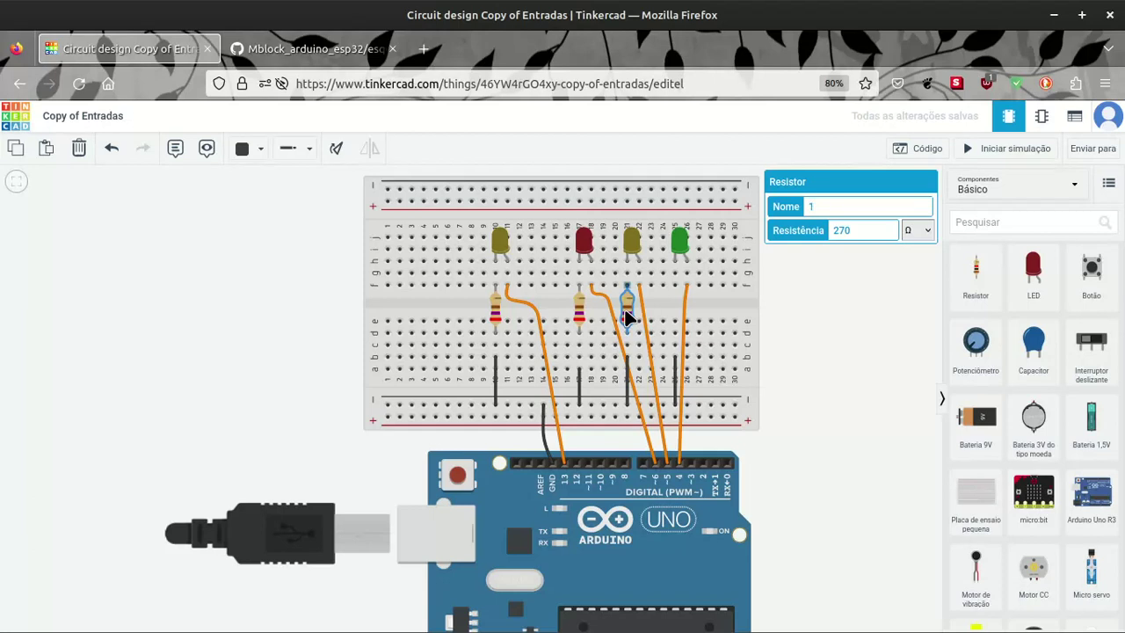
pyautogui.moveTo(627, 317); pyautogui.dragTo(671, 302)
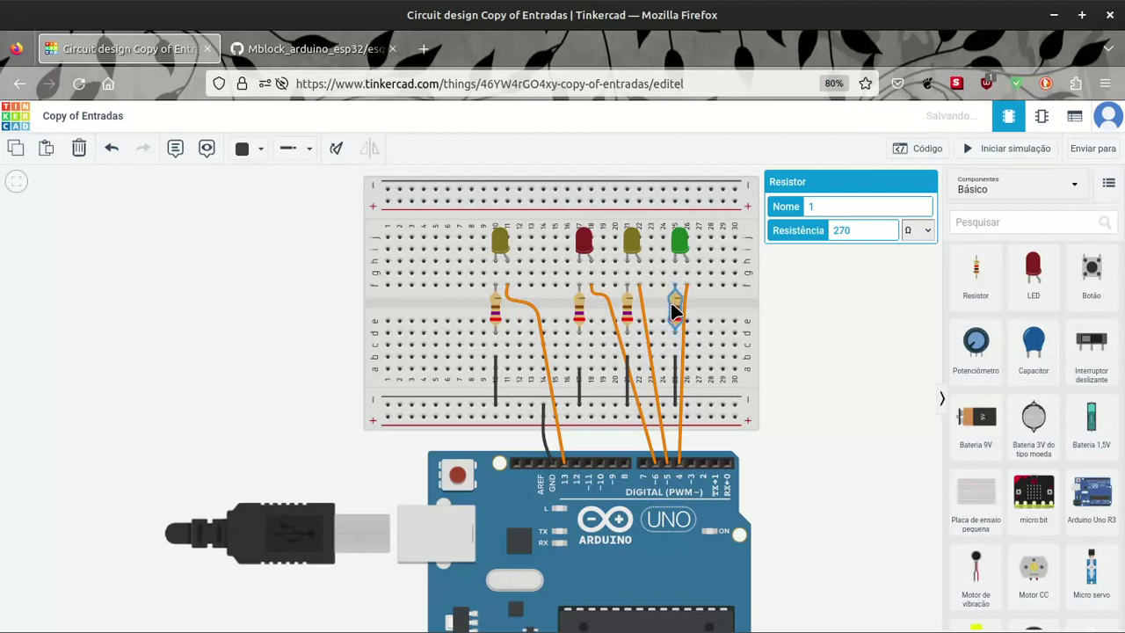
# - Name the 270 Ω resistor in column 25, below the green LED, R8
pyautogui.doubleClick(809, 206)
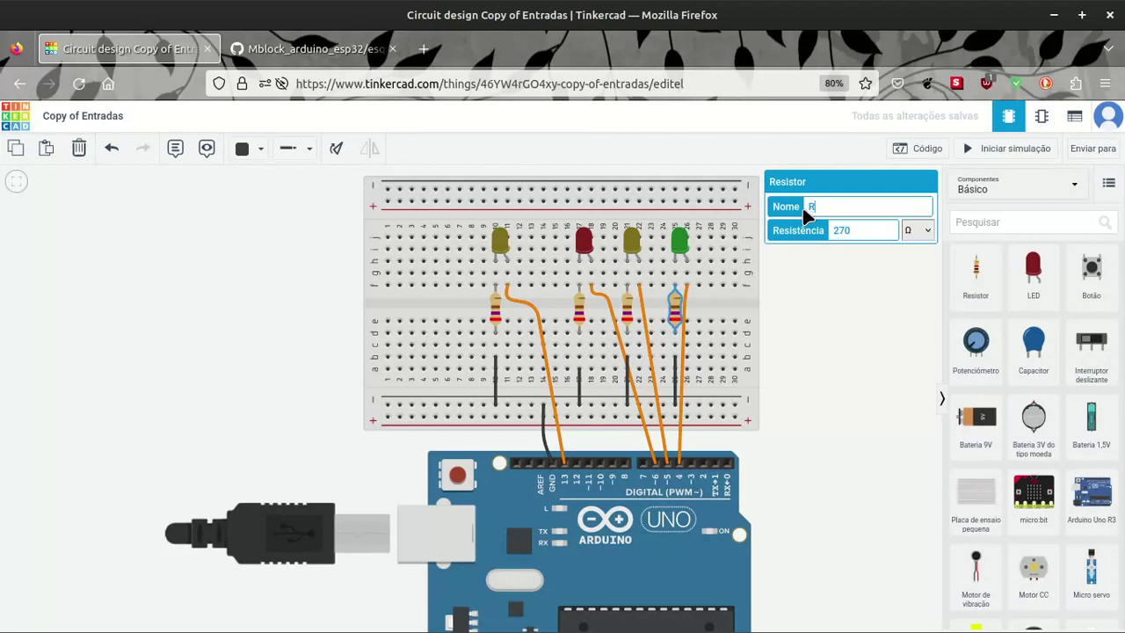
pyautogui.click(845, 277)
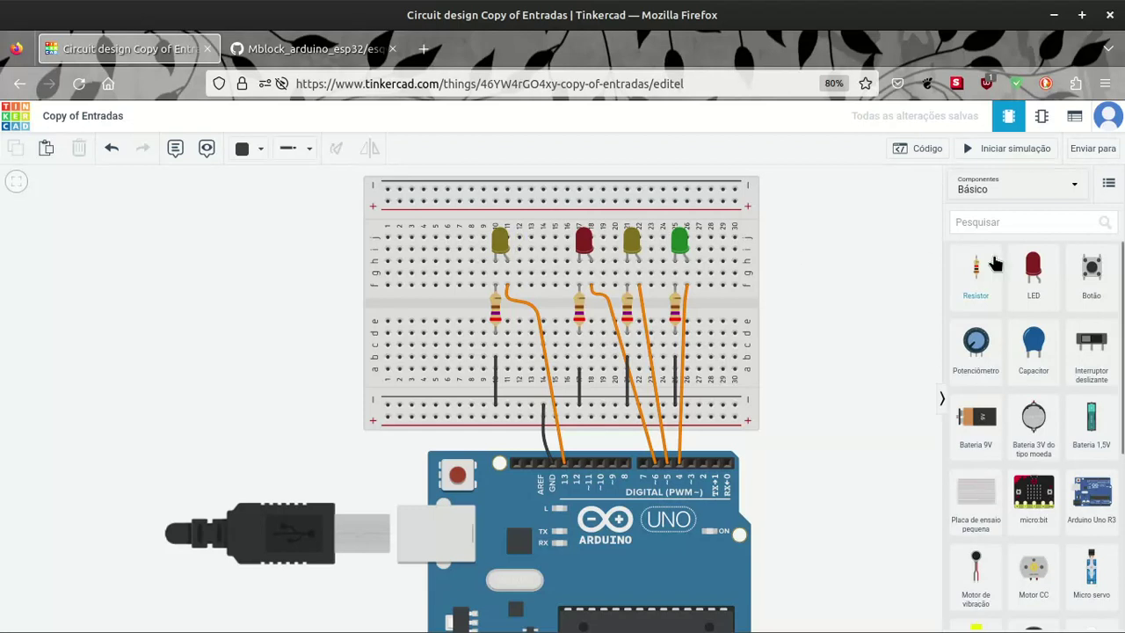
# - Run and stop the circuit simulation, once on its own and once with the Arduino's block code displayed
pyautogui.click(1006, 151)
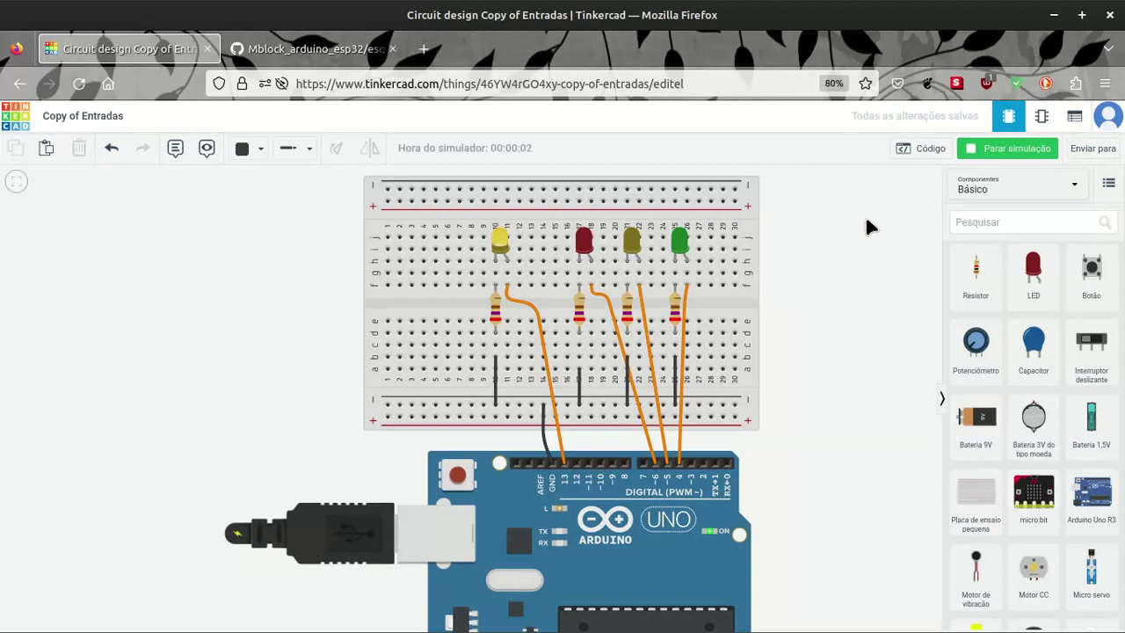
pyautogui.click(1009, 152)
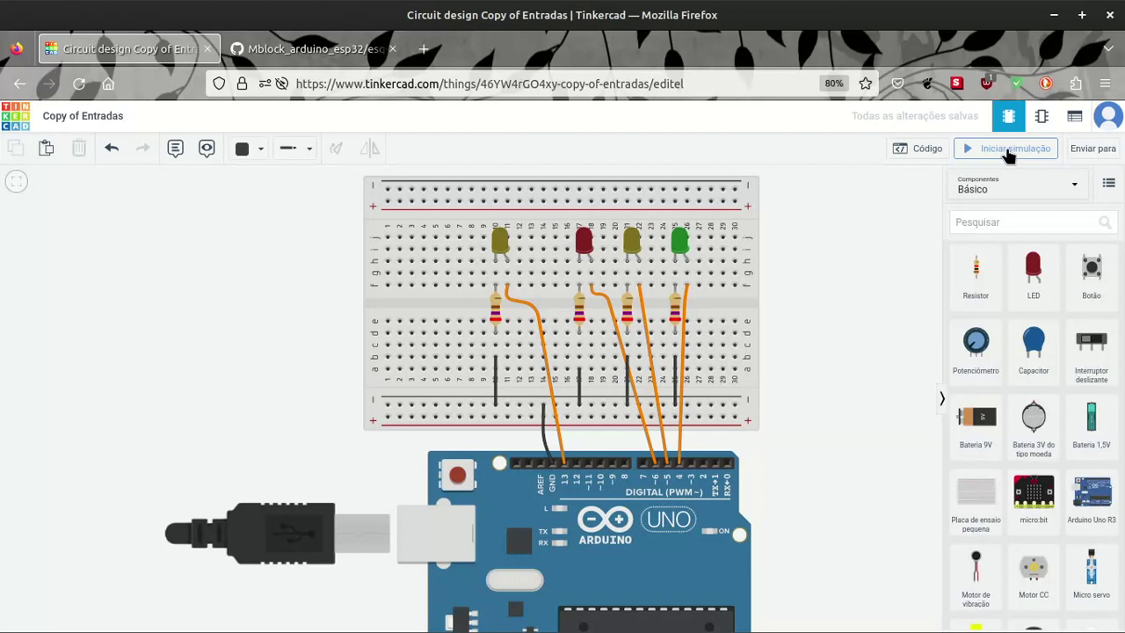
pyautogui.click(919, 149)
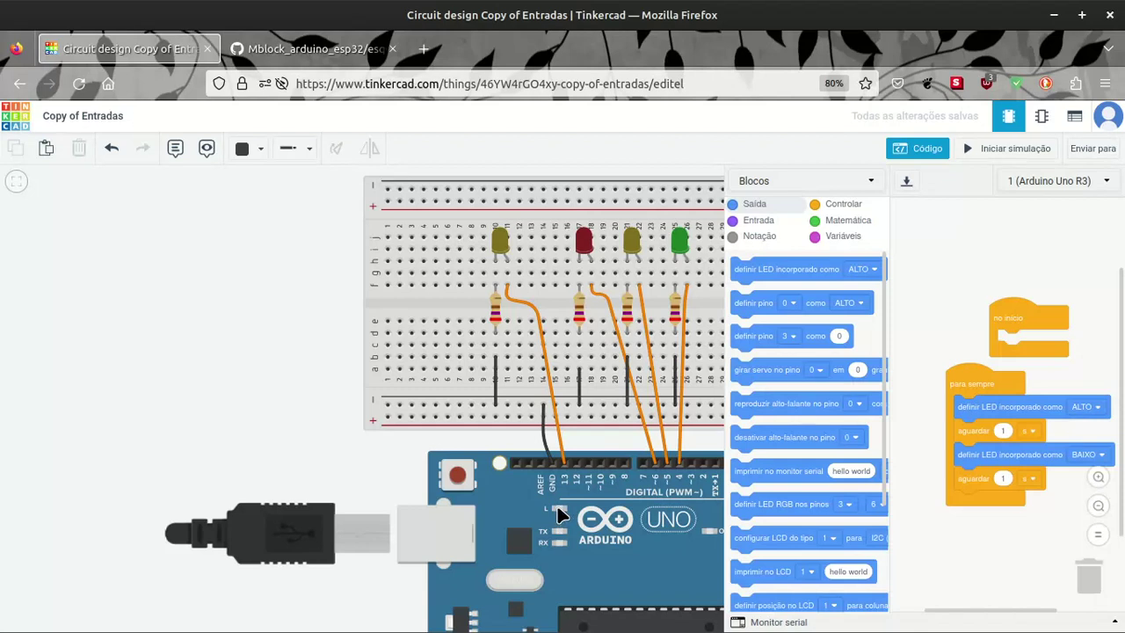
pyautogui.click(1011, 149)
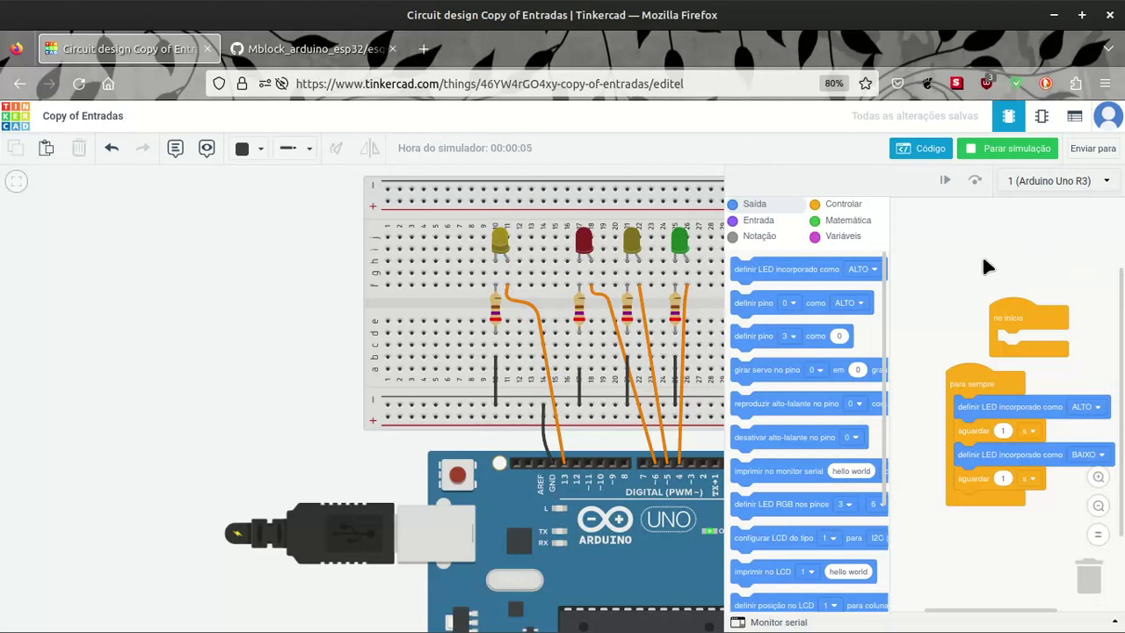
pyautogui.click(999, 156)
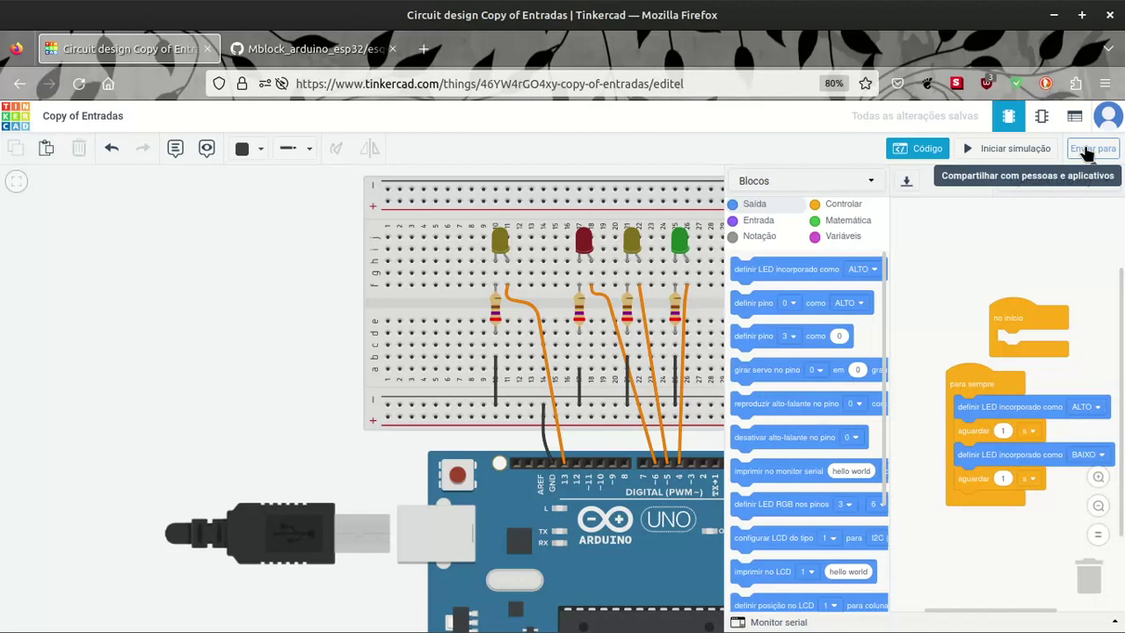
# - Examine the circuit's schematic view, including the LED and resistor connections to the Arduino, and open the component list
pyautogui.click(1041, 116)
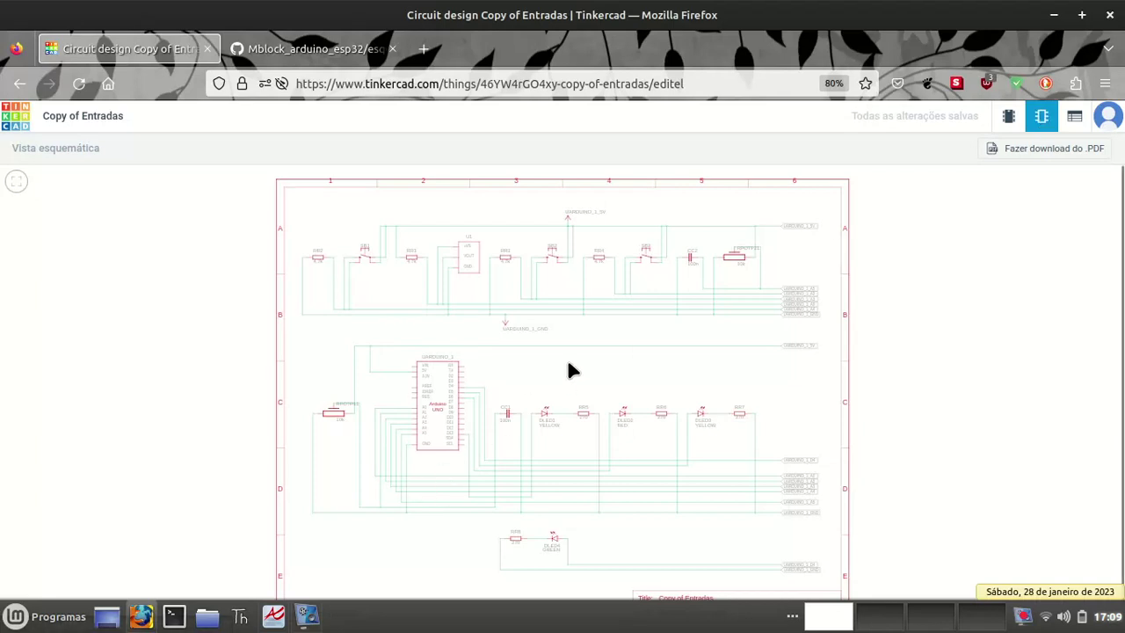
pyautogui.scroll(3, 616, 424)
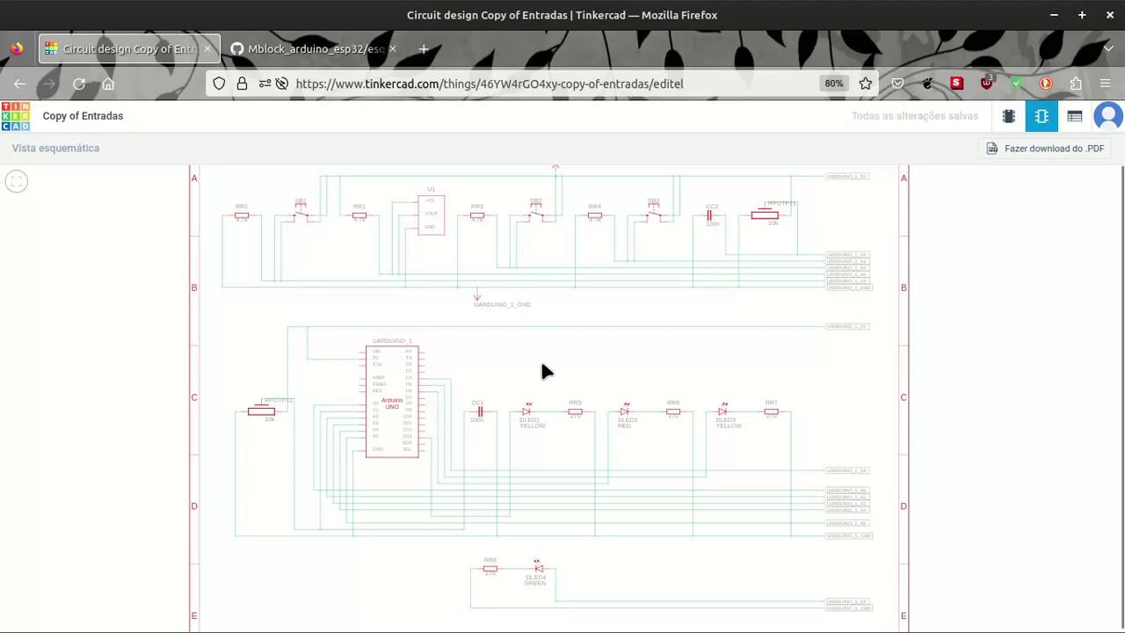
pyautogui.scroll(3, 752, 401)
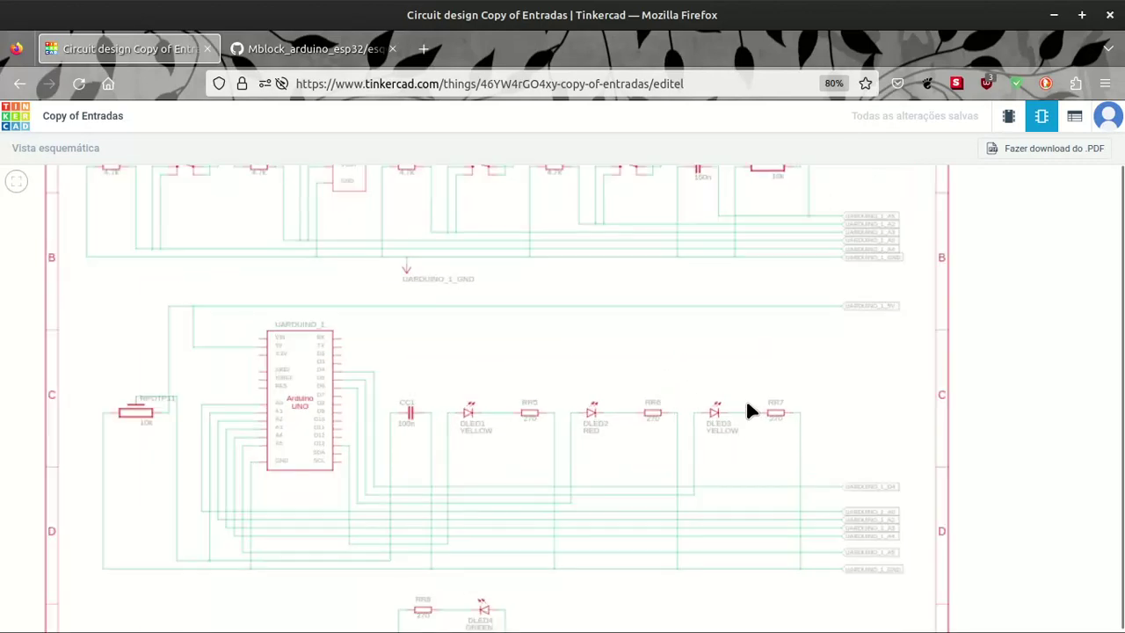
pyautogui.scroll(2, 521, 321)
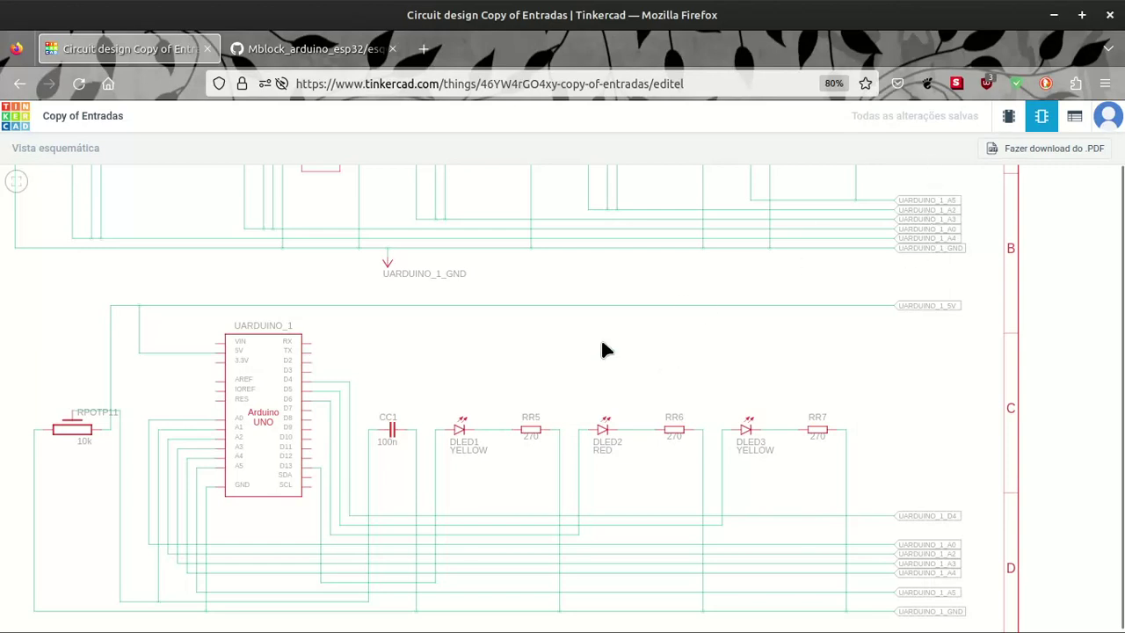
pyautogui.scroll(-3, 610, 355)
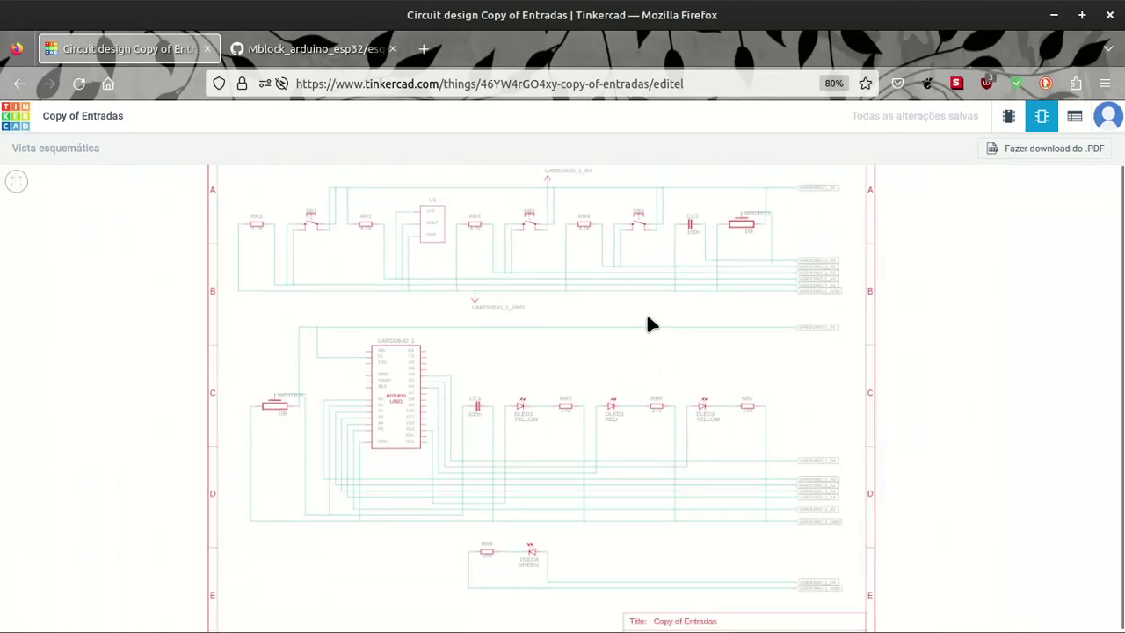
pyautogui.scroll(-2, 650, 339)
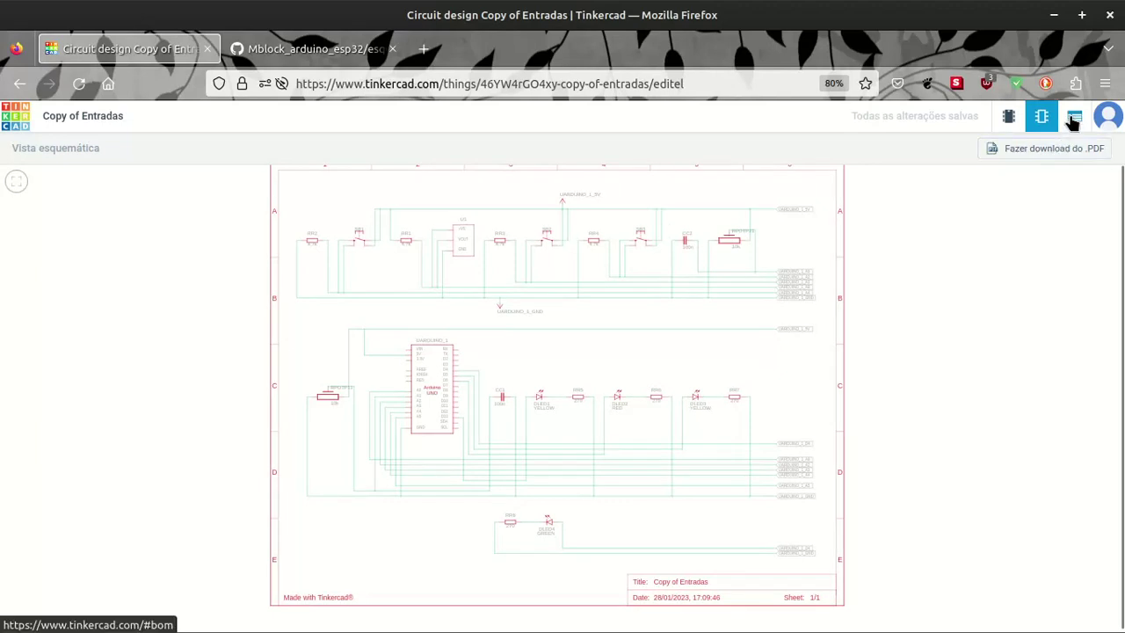
pyautogui.click(1074, 118)
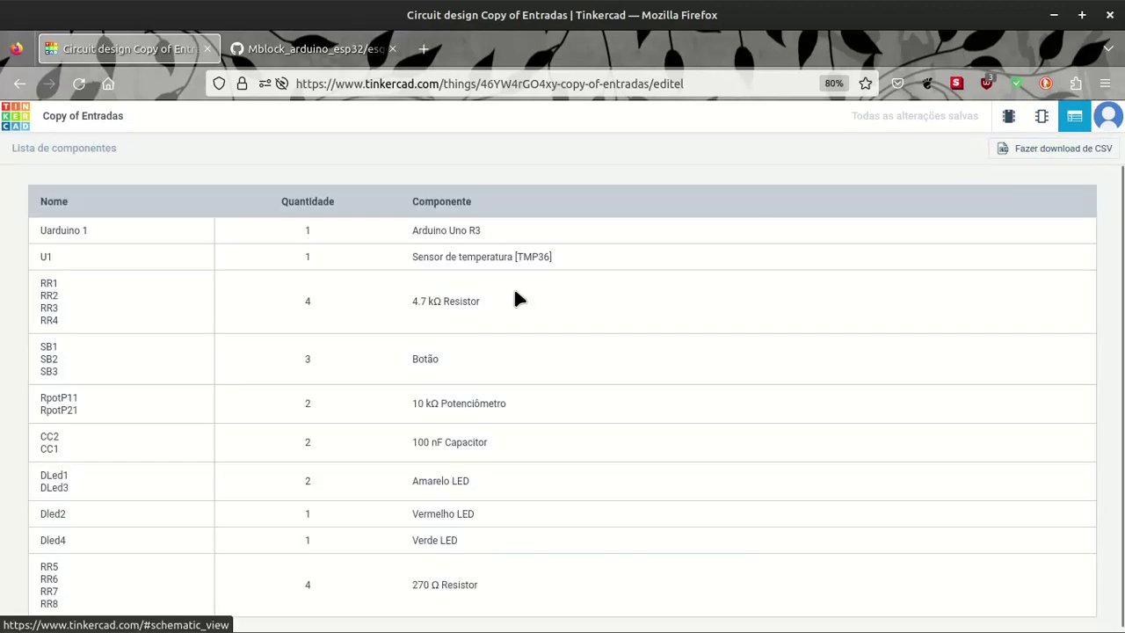